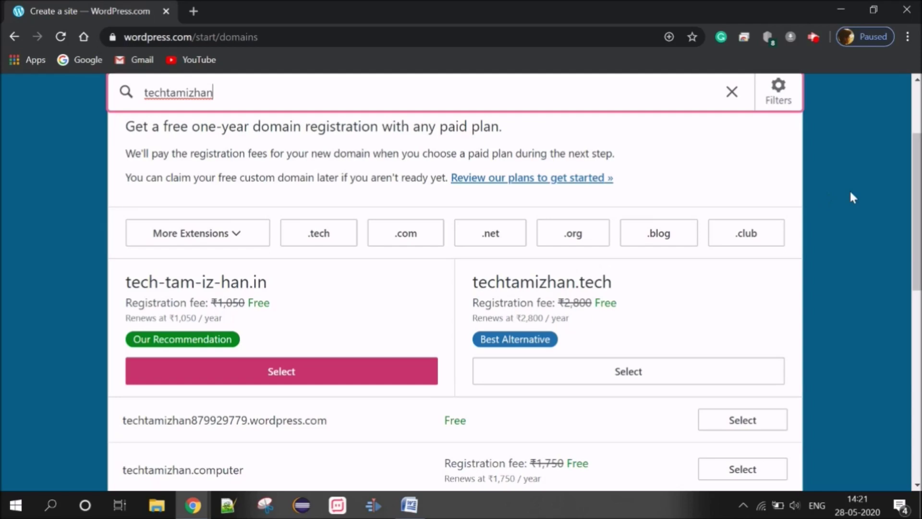
Step: Choose the free techtamizhan879929779.wordpress.com address for the new site from the domain suggestions
left_click(917, 167)
left_click_drag(917, 167, 917, 200)
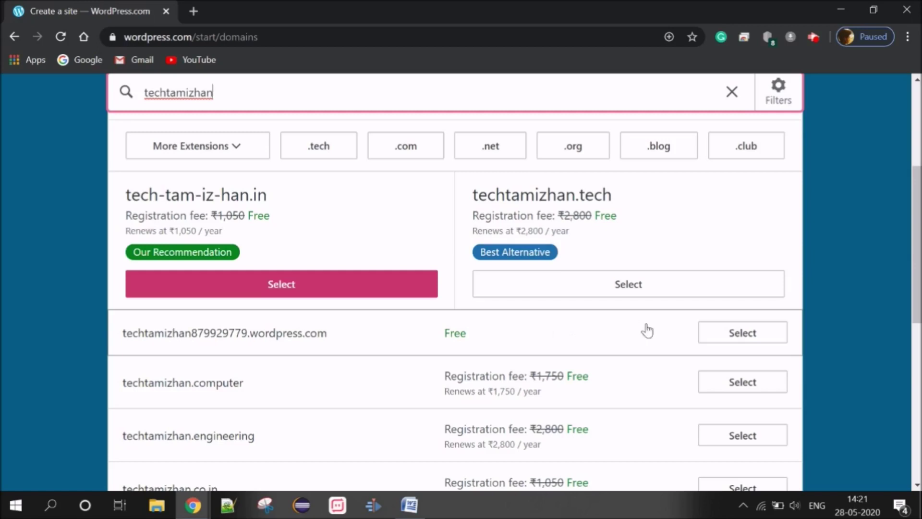
left_click(725, 334)
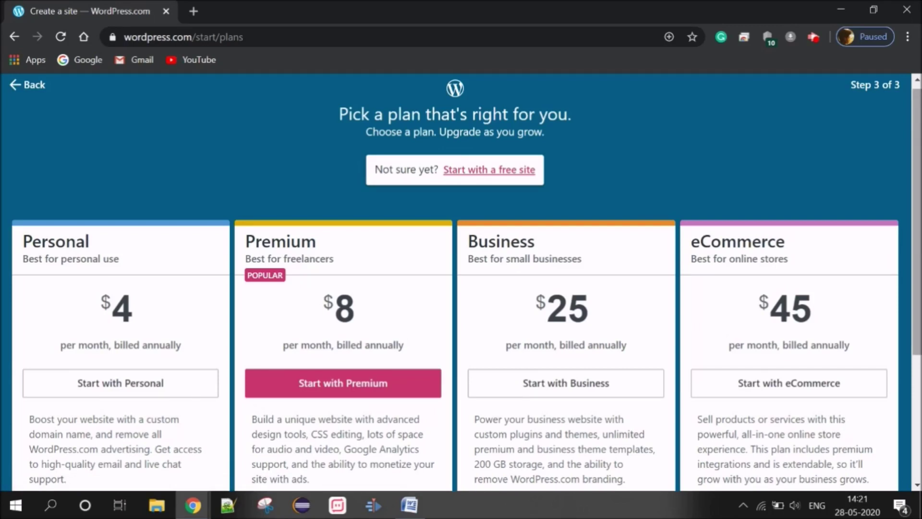
Step: Compare the paid plans and their features, and choose to start with a free site instead
left_click_drag(915, 125, 915, 199)
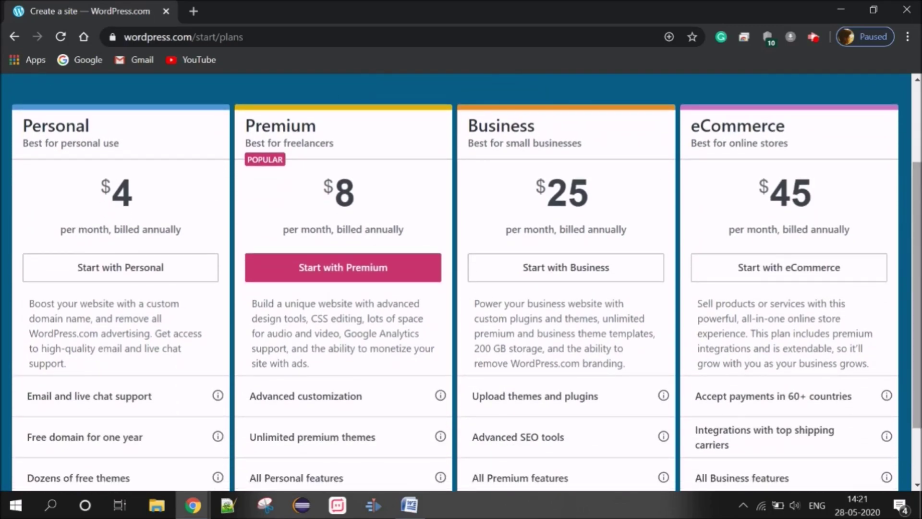
scroll(461, 282, "down", 1)
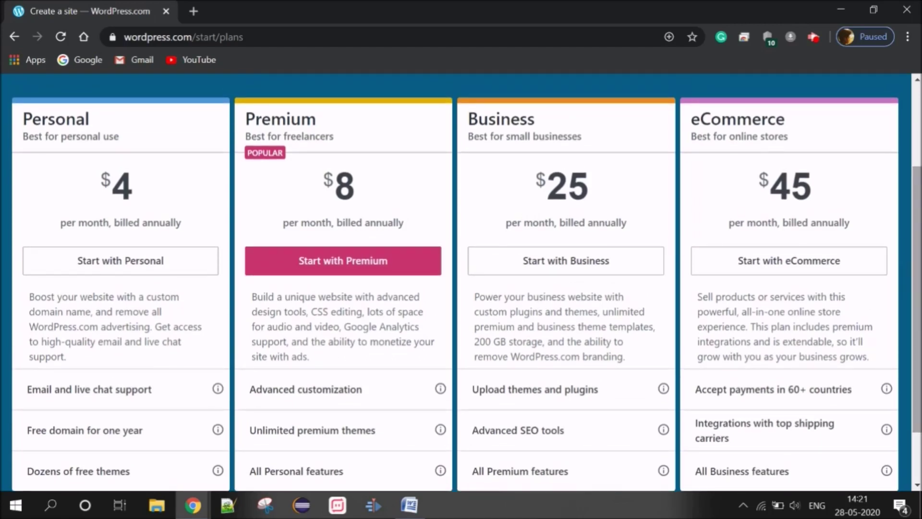
left_click_drag(915, 300, 915, 279)
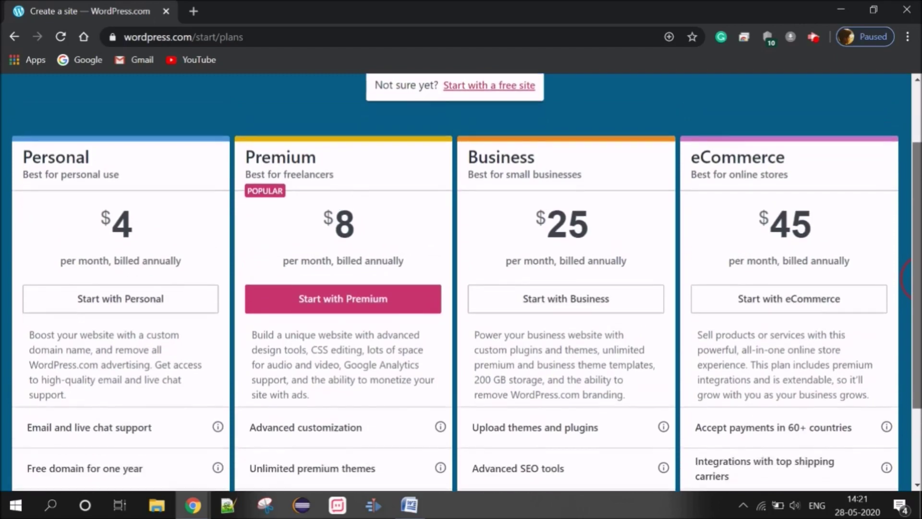
scroll(915, 278, "down", 1)
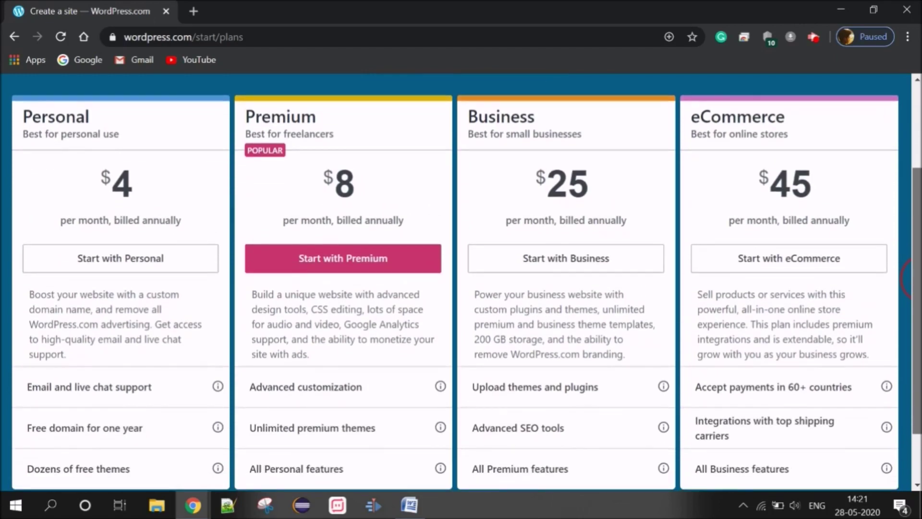
scroll(915, 278, "up", 3)
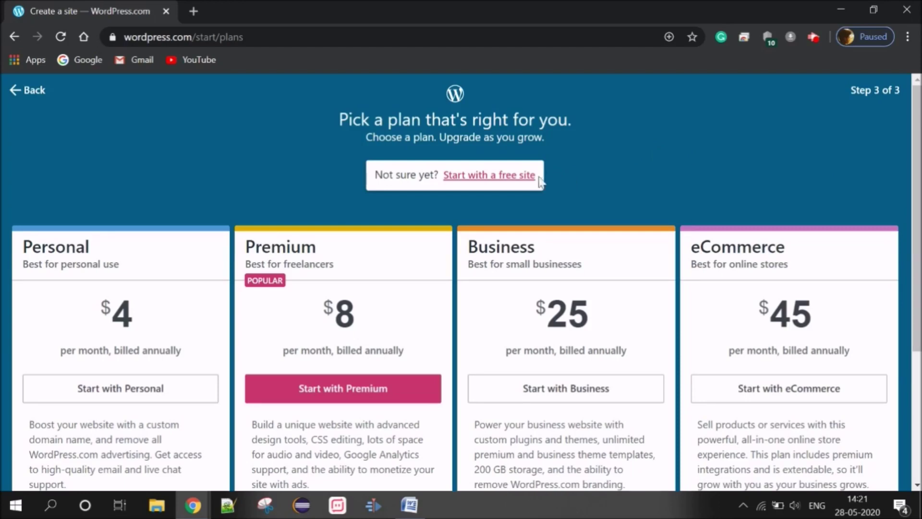
left_click(507, 176)
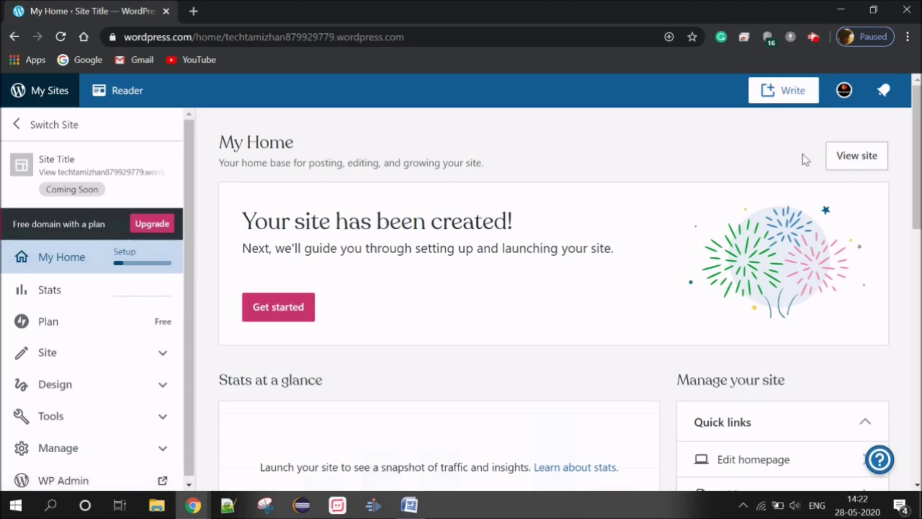
Step: Preview the newly created site, return to its dashboard, and examine the traffic stats
left_click(874, 161)
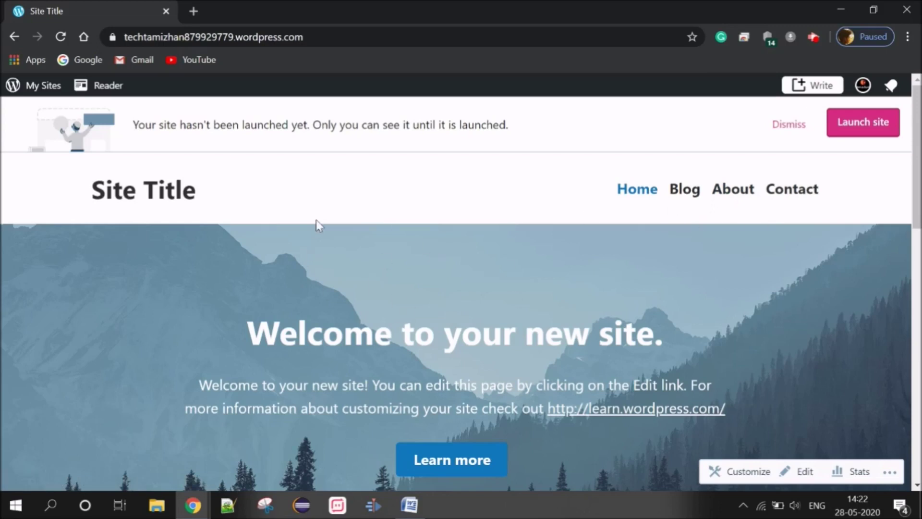
left_click(14, 40)
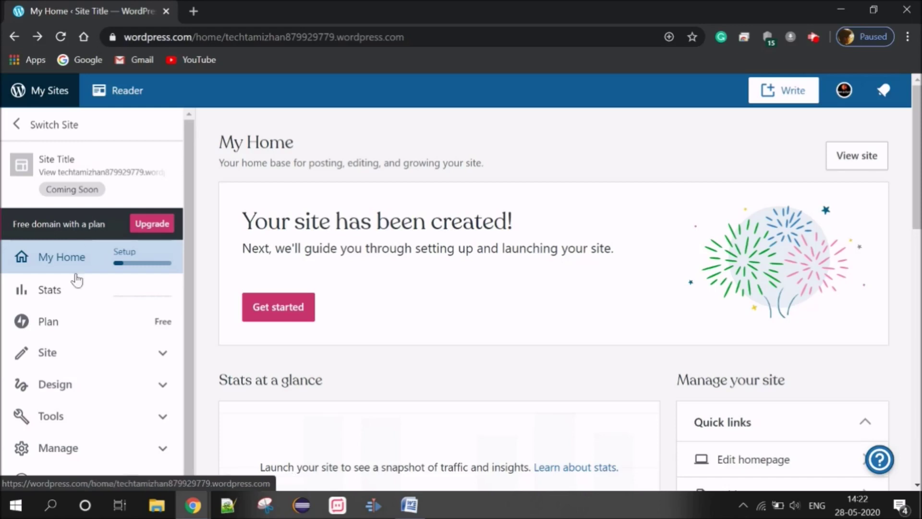
left_click(68, 294)
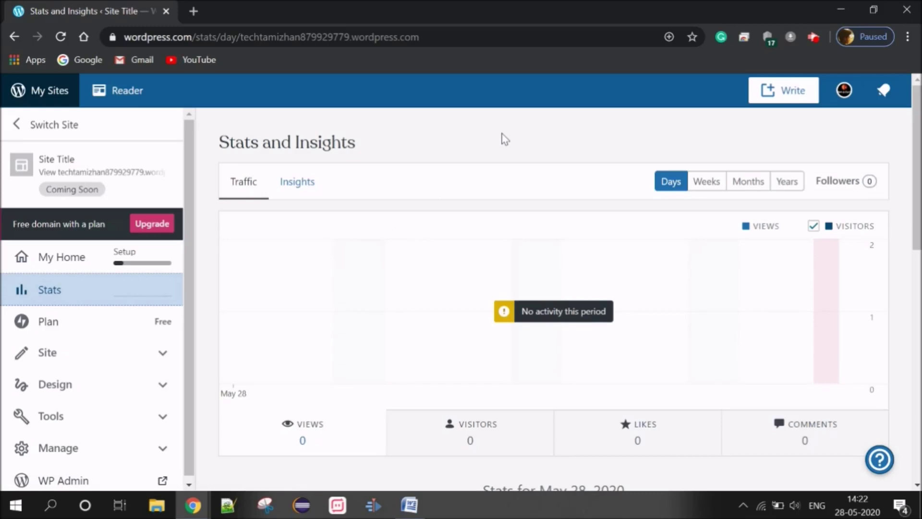
left_click_drag(916, 123, 917, 157)
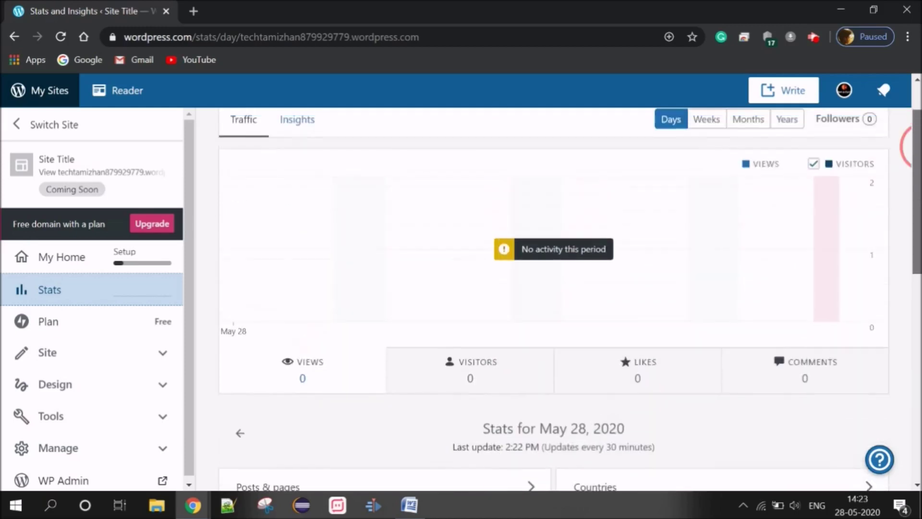
Step: Review the Personal and Premium upgrade plans and the features each includes
left_click(131, 322)
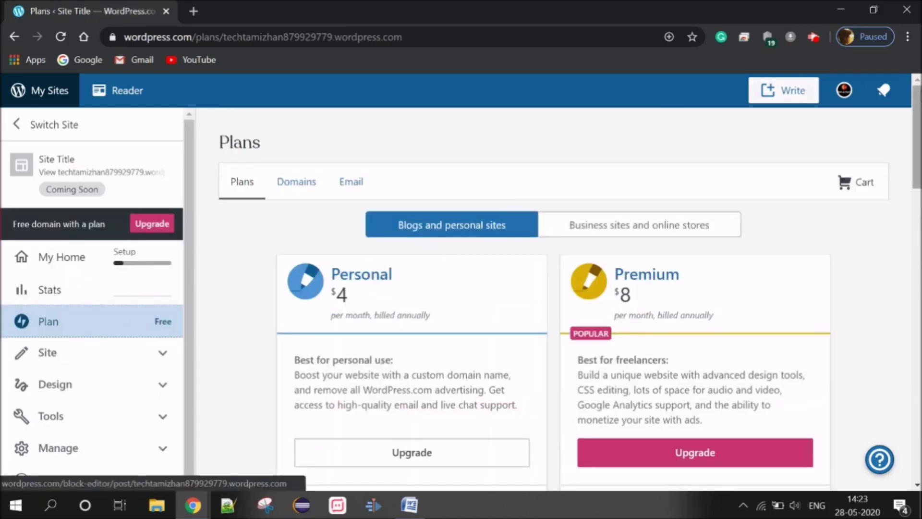
scroll(910, 120, "down", 1)
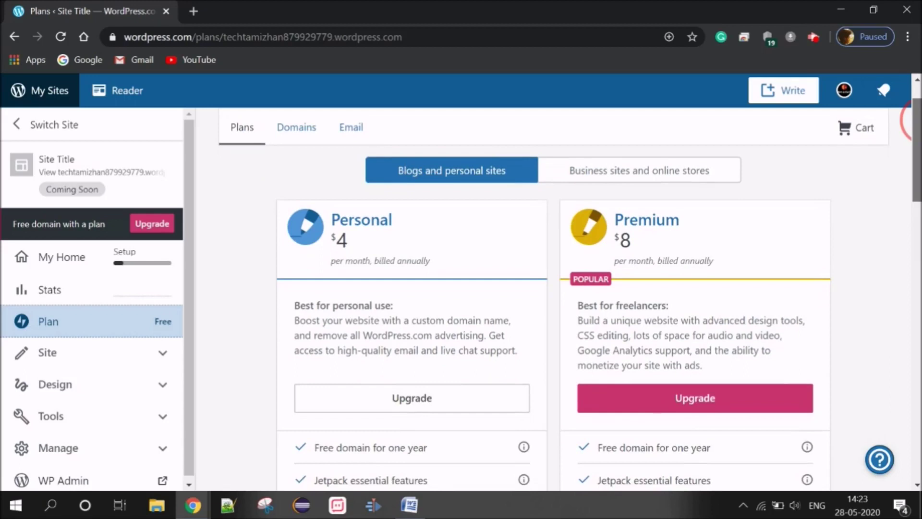
scroll(910, 120, "down", 2)
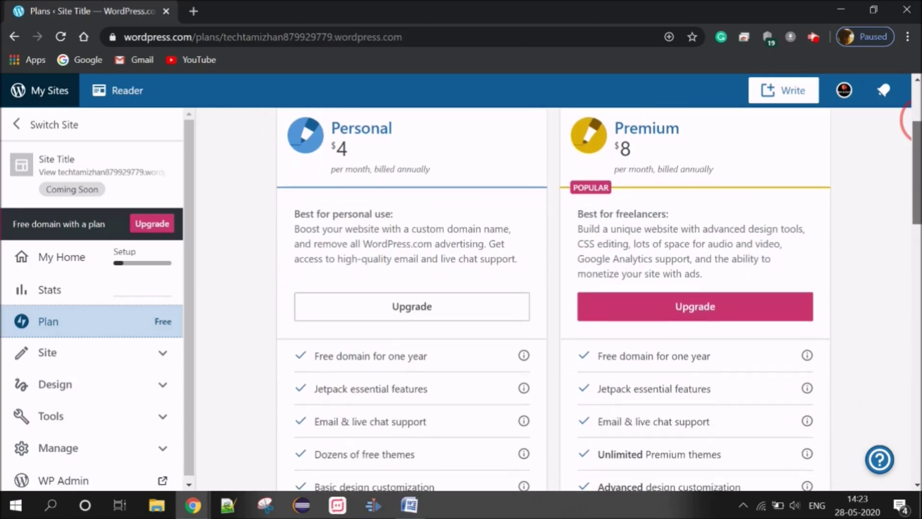
scroll(907, 123, "down", 1)
scroll(908, 122, "up", 4)
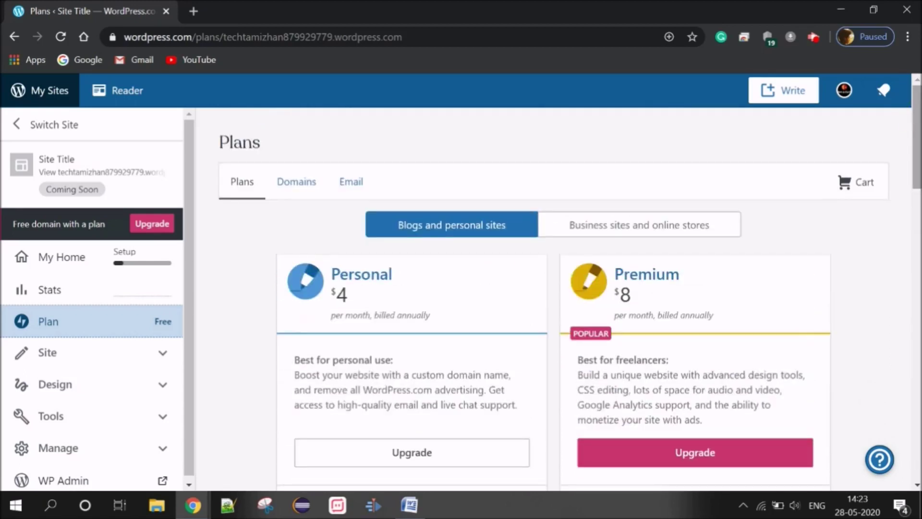
Step: Expand the Site section and look through the list of published pages
left_click(162, 365)
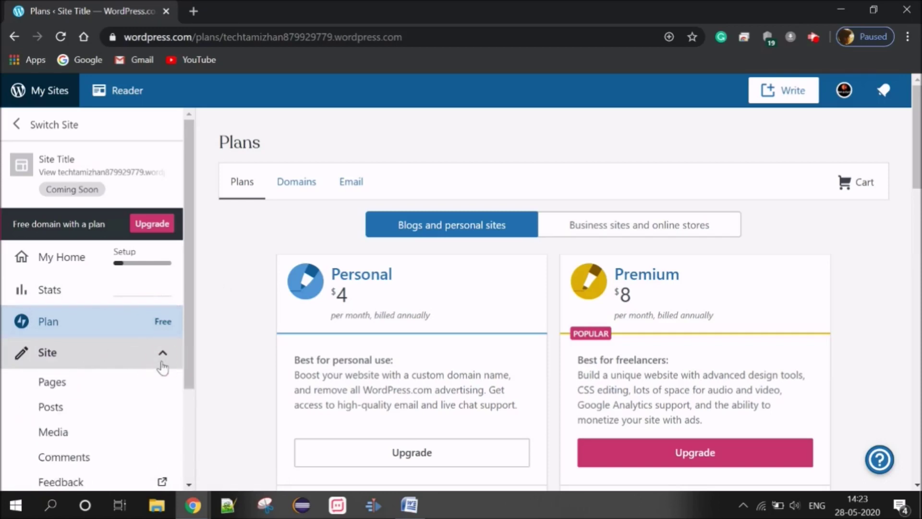
scroll(902, 197, "down", 3)
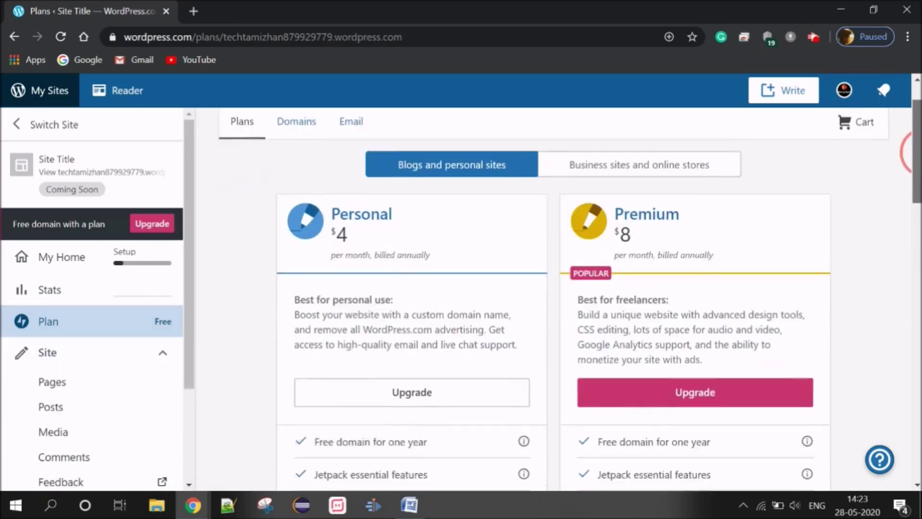
left_click_drag(192, 243, 192, 312)
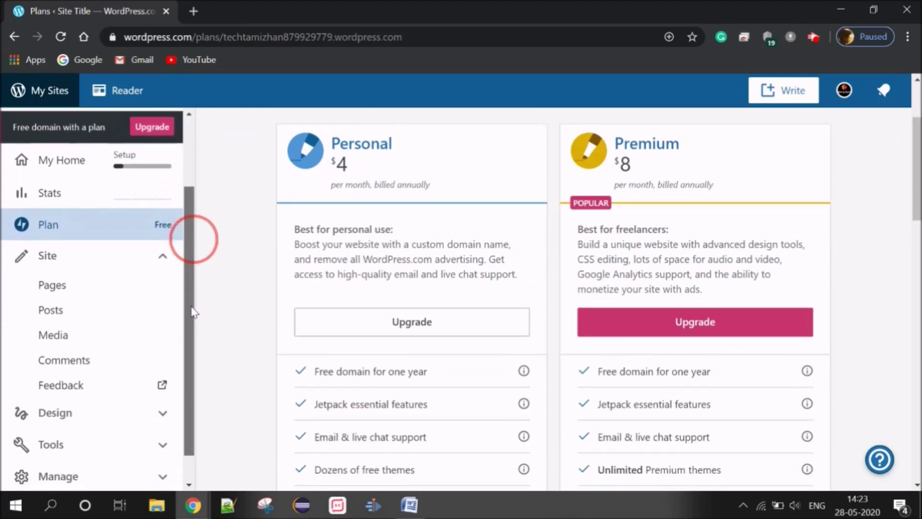
left_click(115, 291)
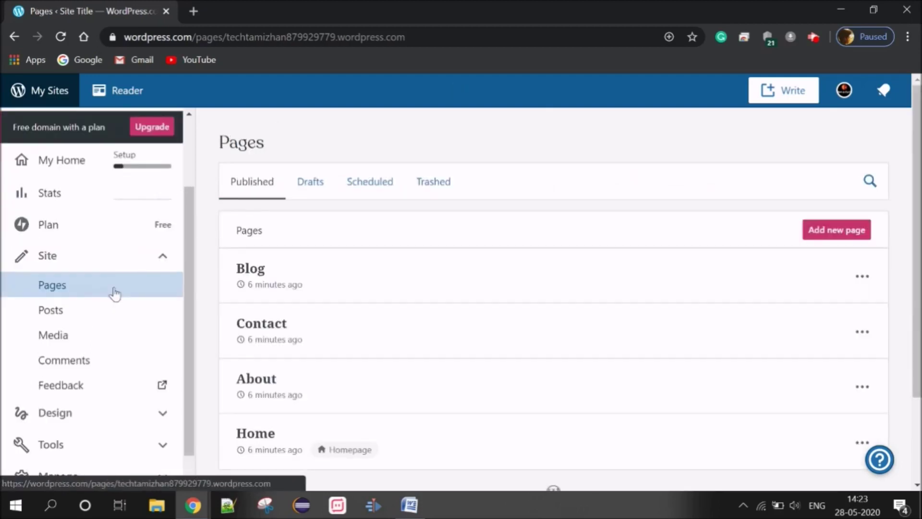
scroll(908, 194, "down", 1)
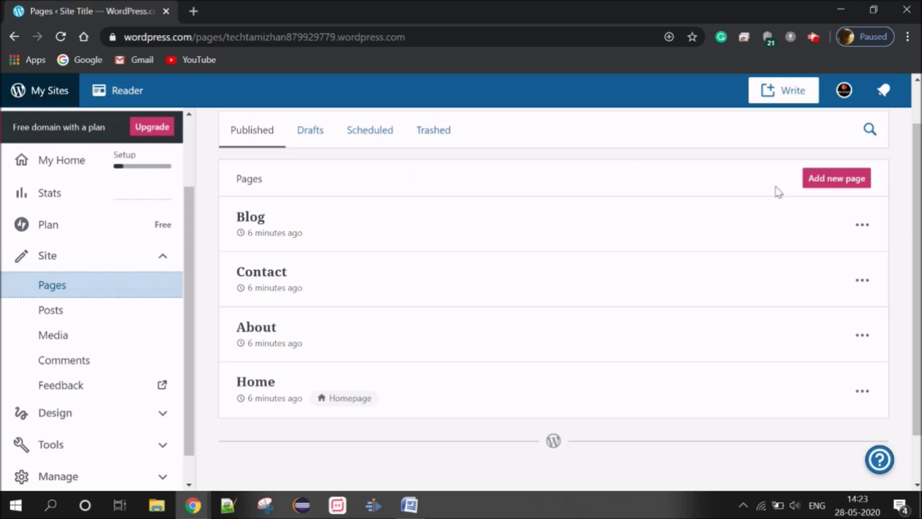
Step: Start a new page, preview the third About page layout, and close the layout chooser without using it
left_click(838, 178)
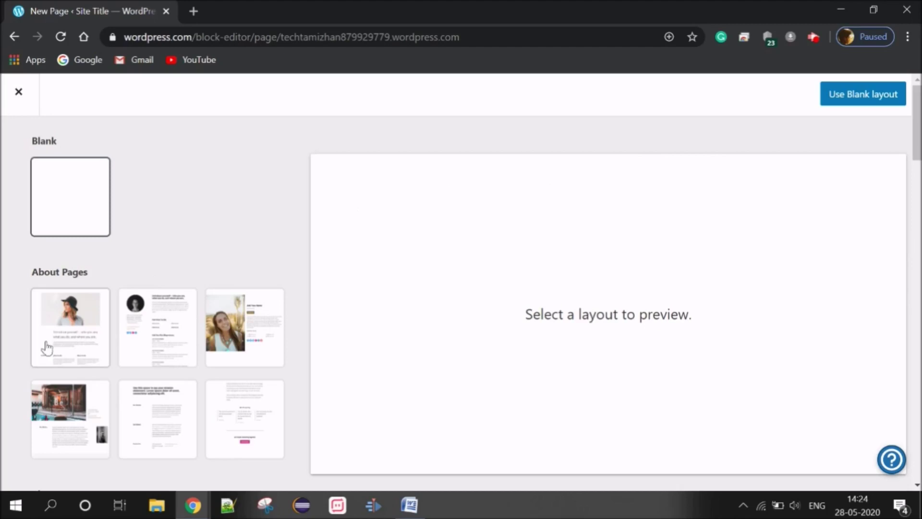
left_click(241, 319)
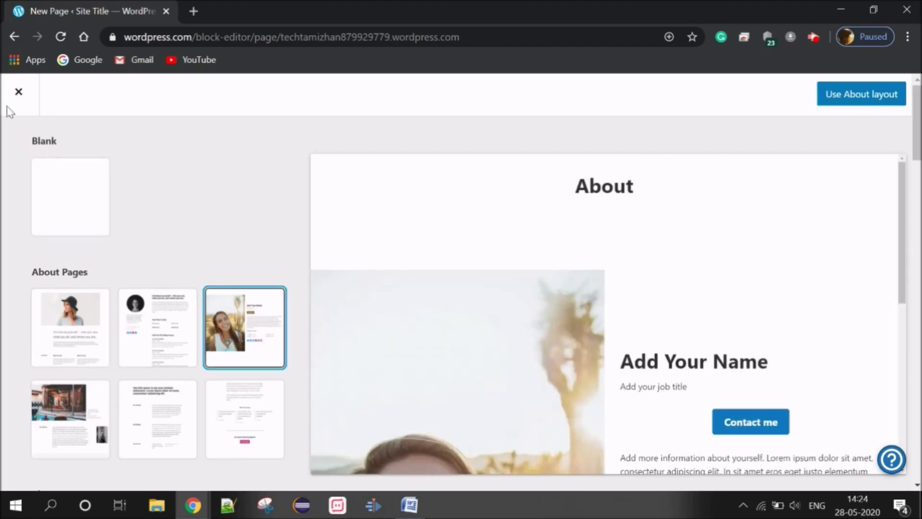
left_click(18, 93)
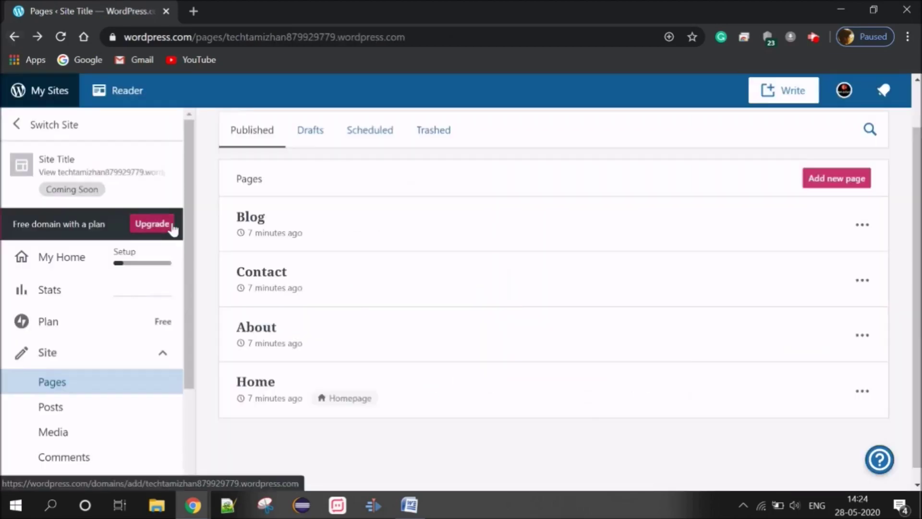
Step: View the site's posts, checking the drafts and returning to the published ones
left_click(87, 409)
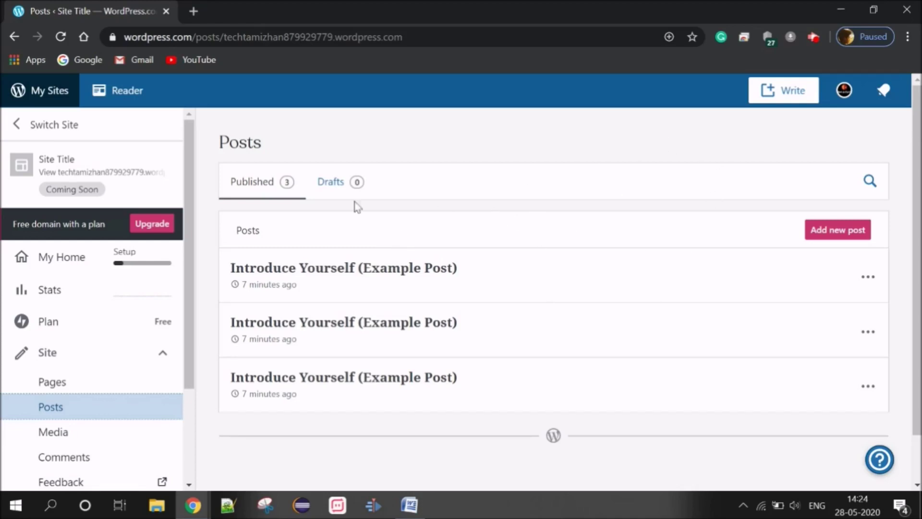
left_click(330, 188)
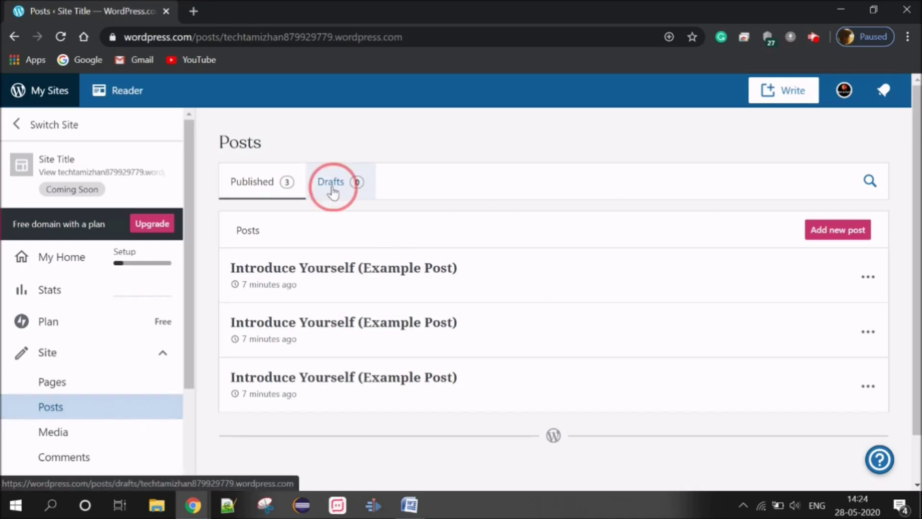
left_click(262, 183)
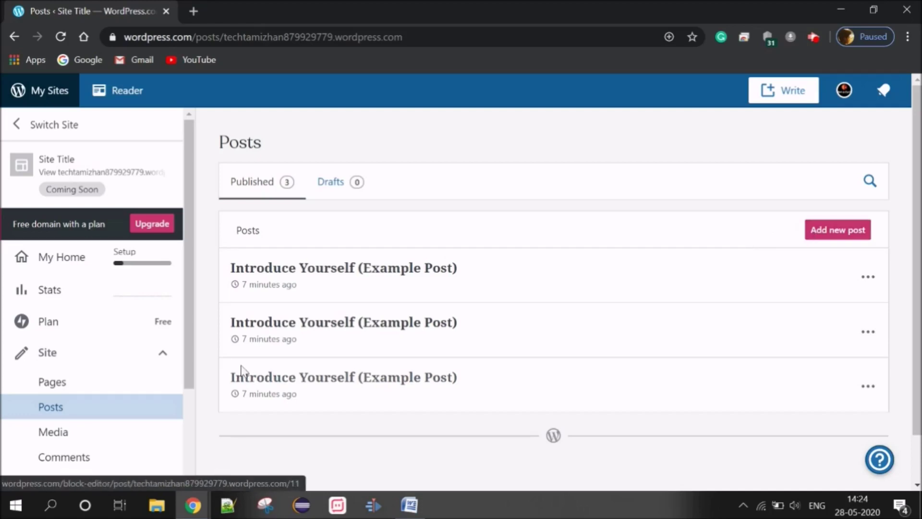
Step: View the media library, advance through its introductory tips, and check the site's comments
left_click_drag(190, 337, 186, 381)
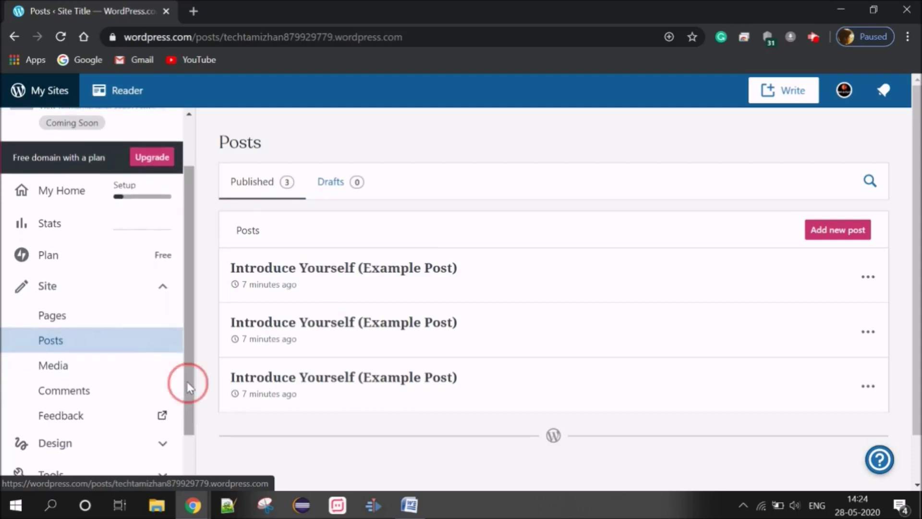
left_click(123, 376)
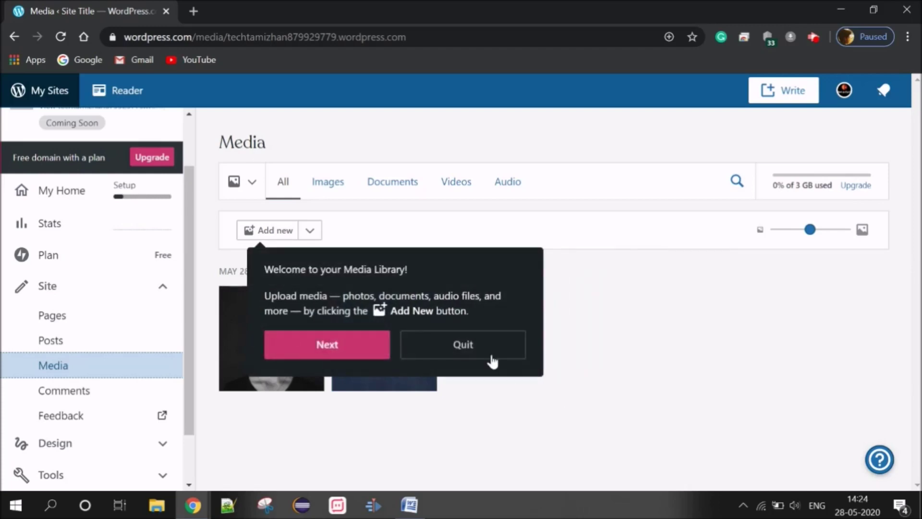
left_click(381, 354)
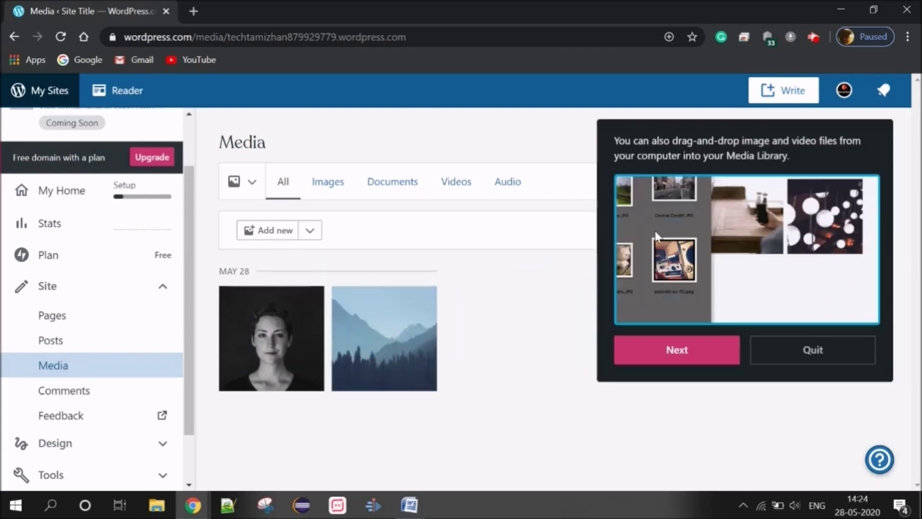
left_click(677, 348)
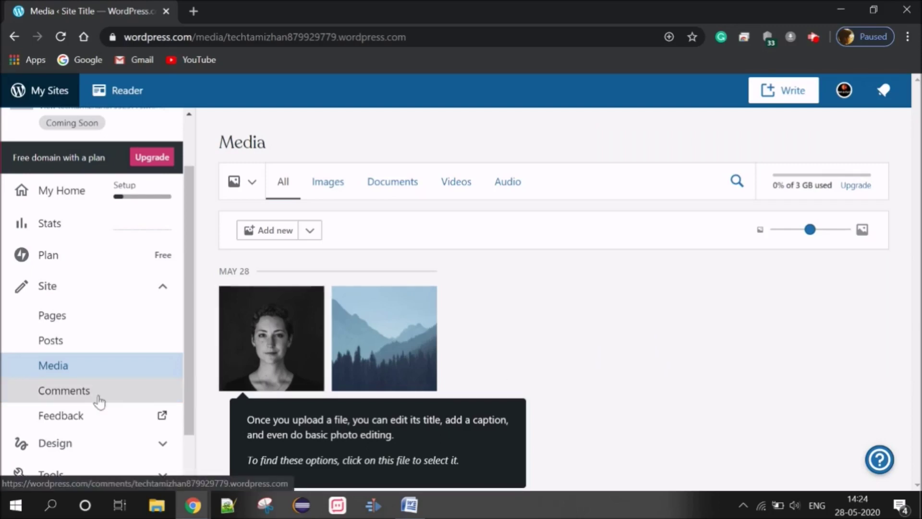
left_click(98, 396)
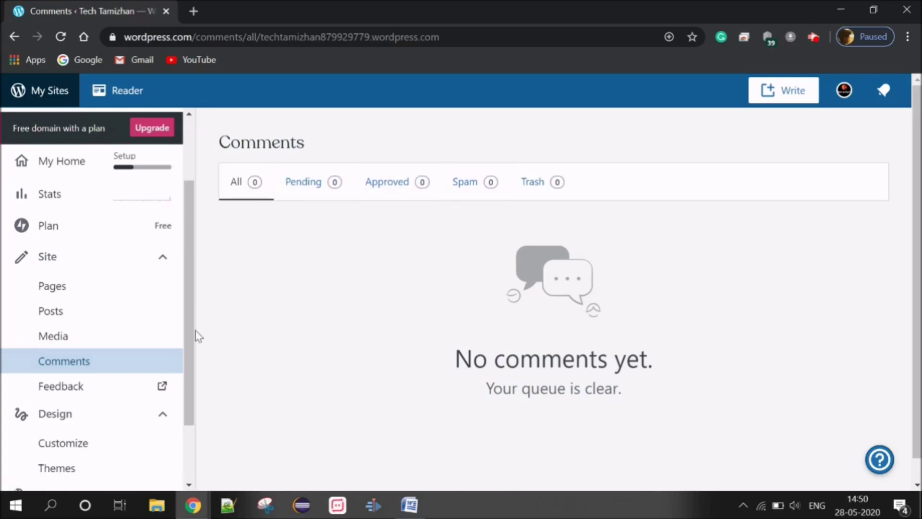
Step: Open the site's design customizer and go to its Menus settings
left_click_drag(192, 330, 182, 399)
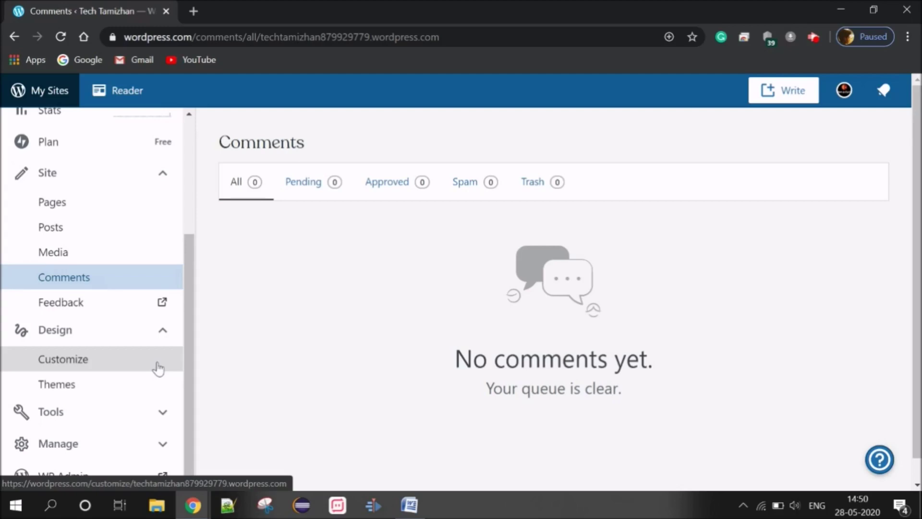
left_click(158, 369)
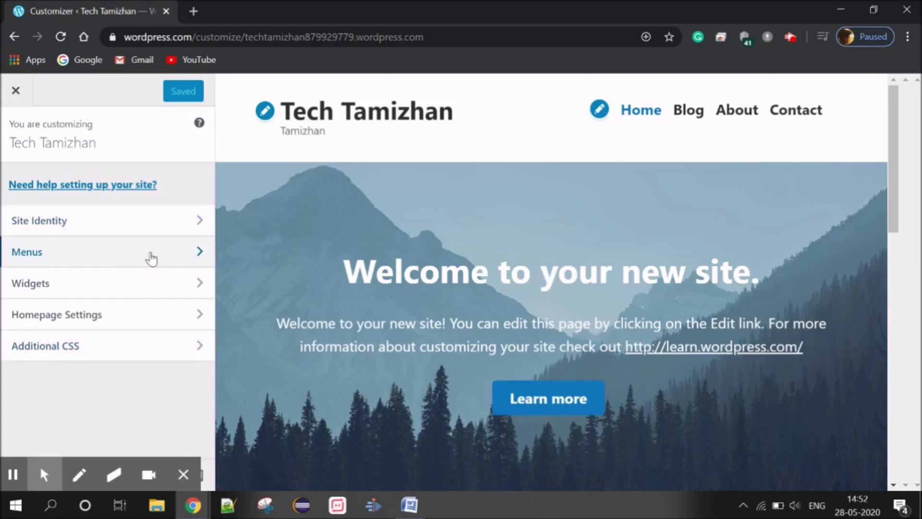
left_click(179, 263)
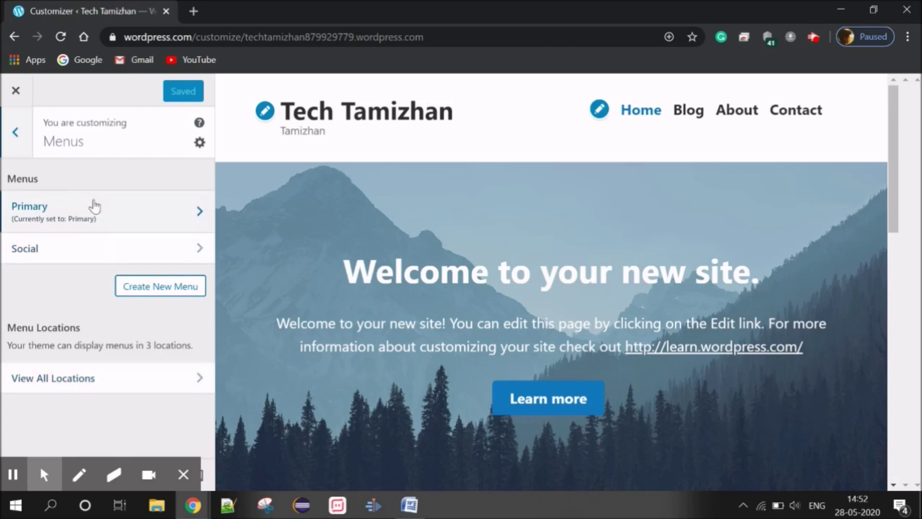
Step: Open the customizer's footer widget settings, browse the widgets that can be added, and go back without adding one
left_click(26, 139)
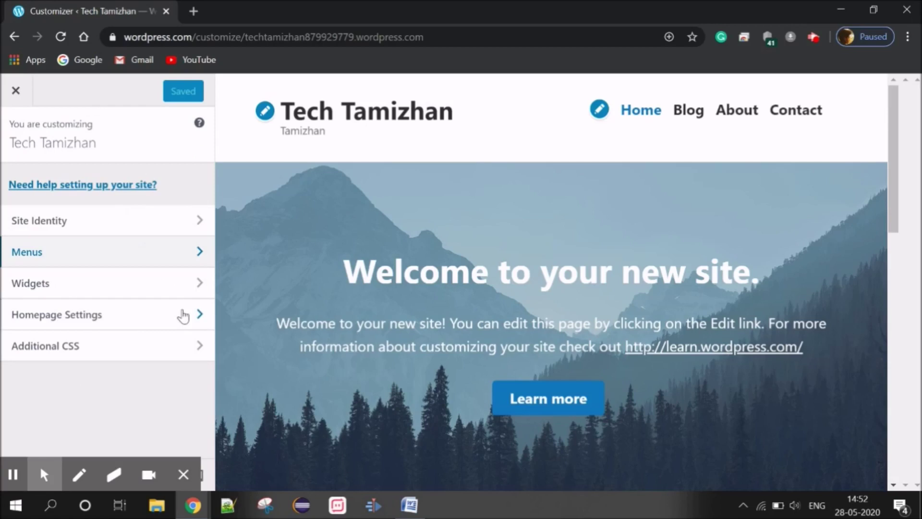
left_click(189, 293)
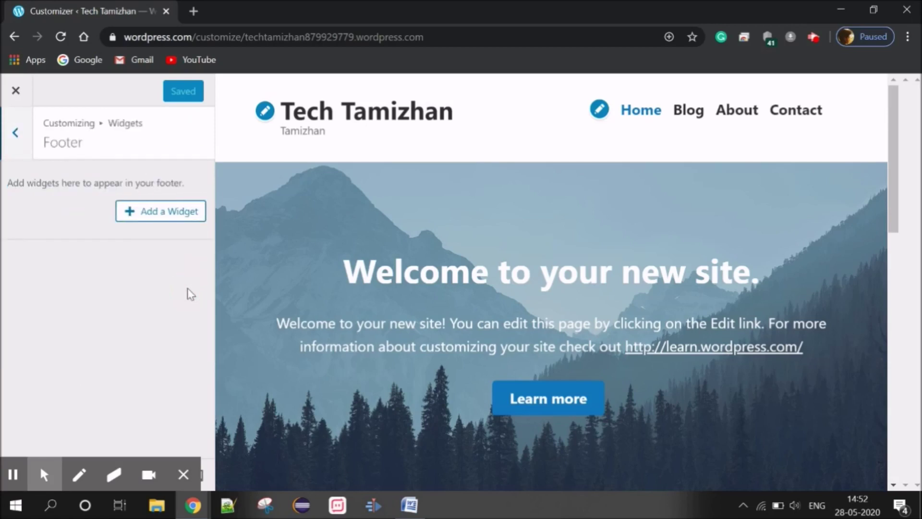
left_click(179, 225)
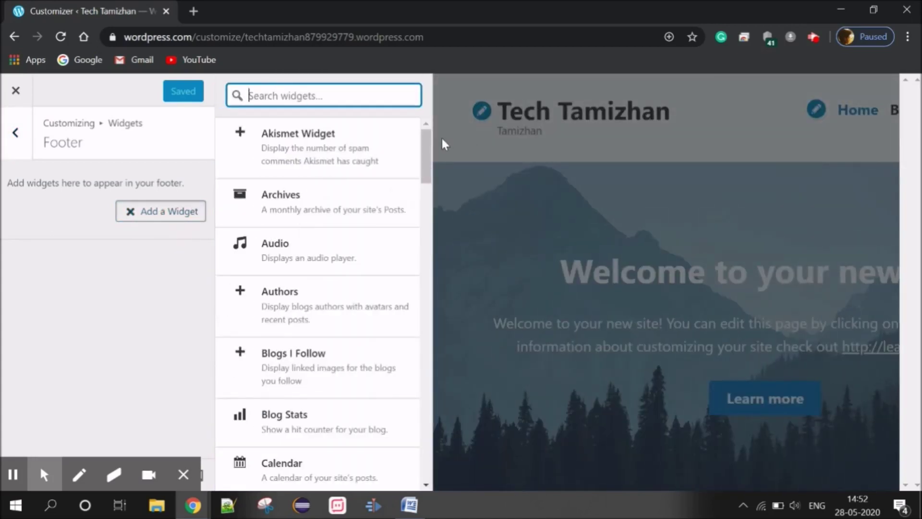
left_click(425, 172)
mouse_move(426, 171)
left_mouse_down()
mouse_move(426, 202)
mouse_move(425, 161)
left_mouse_up()
left_click(16, 132)
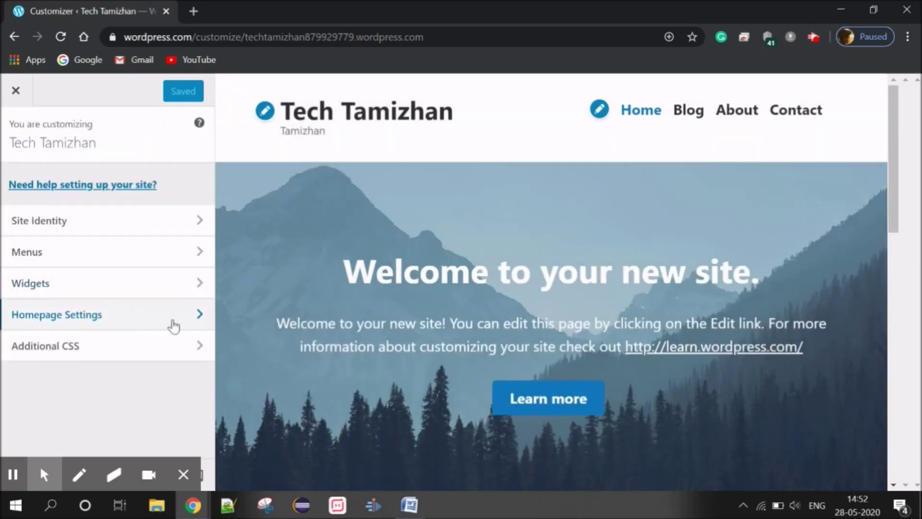
Step: Review the Homepage Settings and Additional CSS sections of the customizer, then leave the customizer
left_click(194, 317)
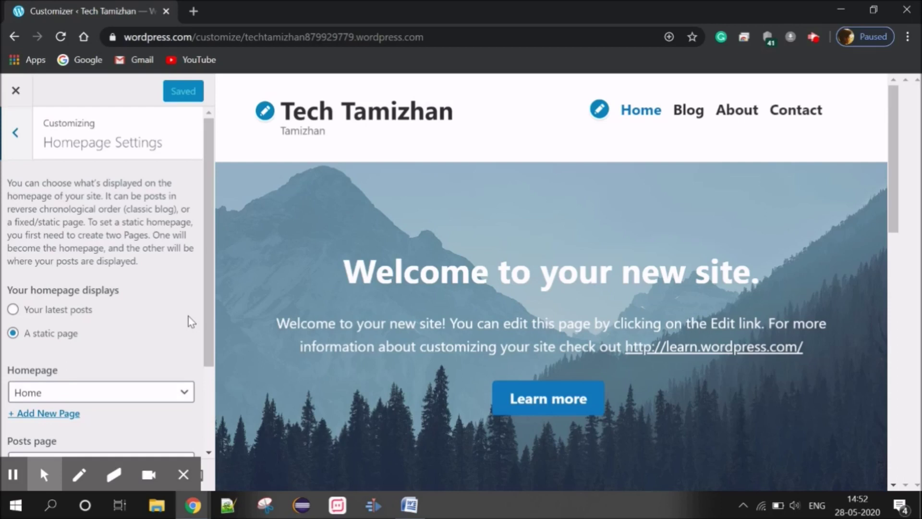
scroll(211, 287, "down", 2)
scroll(212, 287, "up", 2)
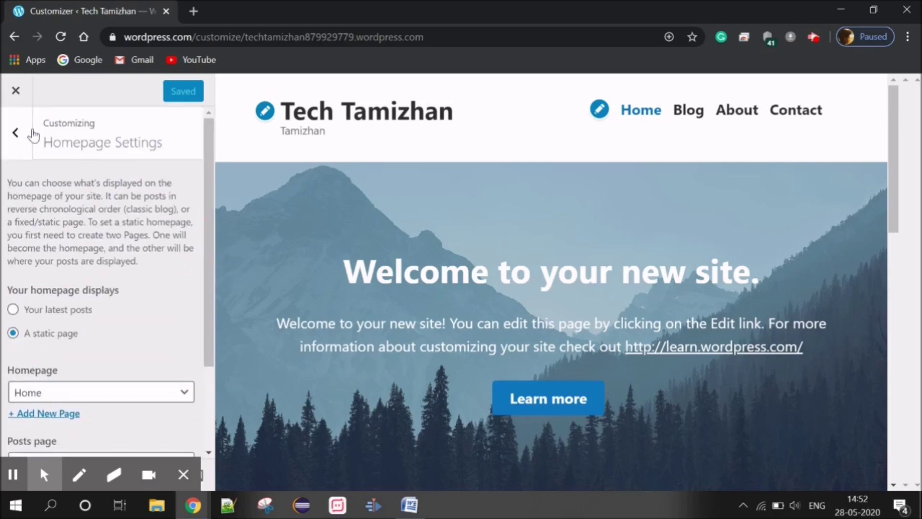
left_click(17, 132)
left_click(179, 354)
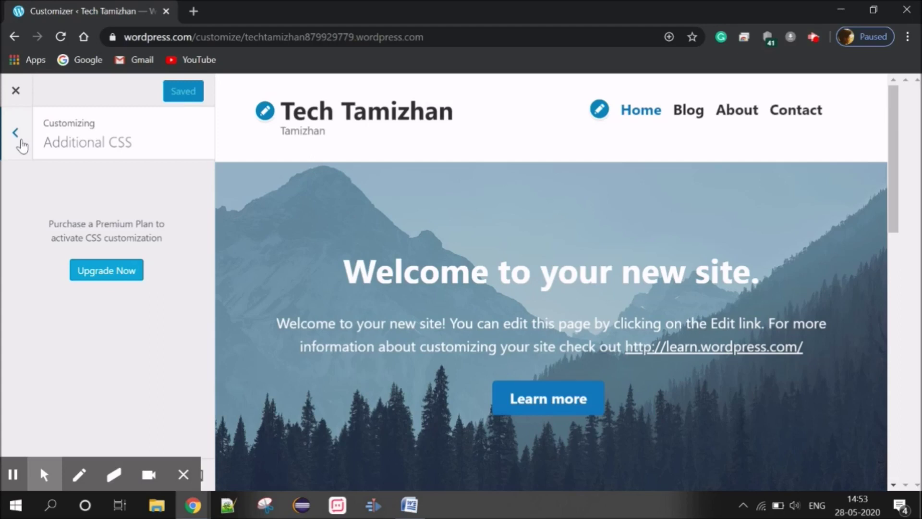
left_click(20, 143)
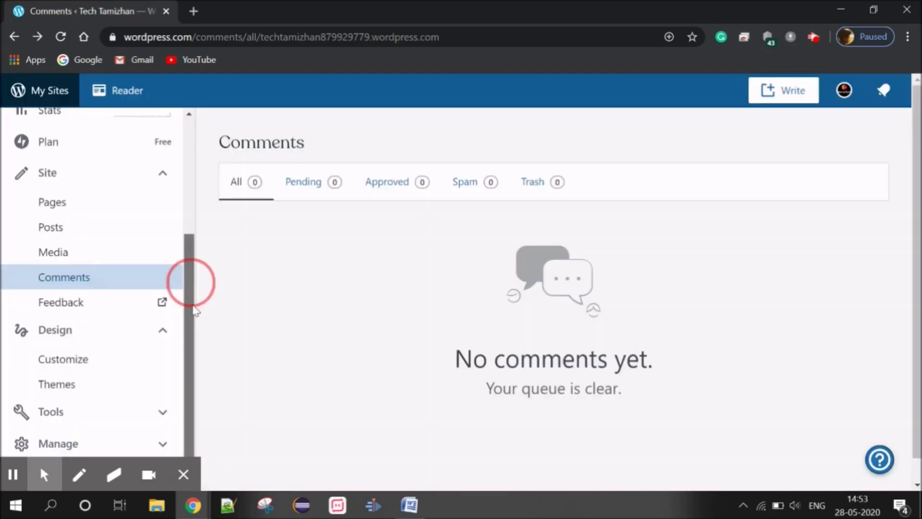
Step: Browse the recommended themes and activate the free Twenty Twenty design for the site
left_click(94, 383)
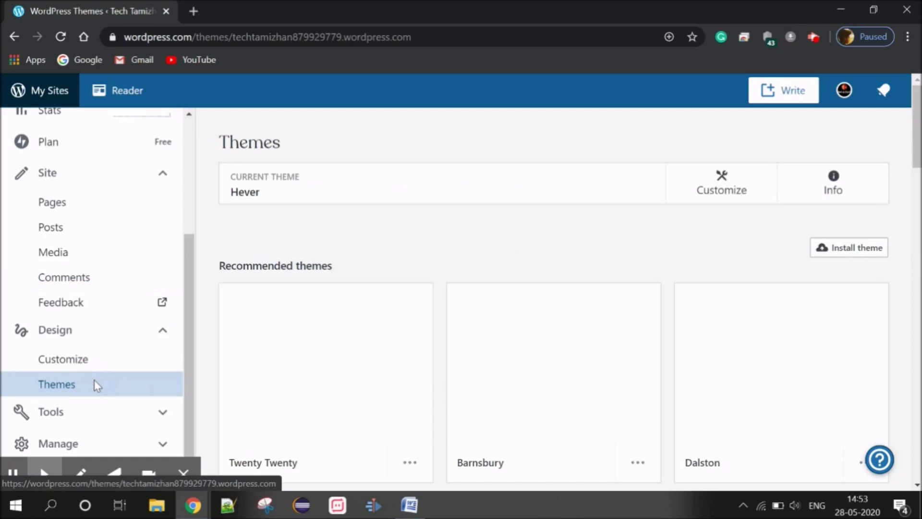
left_click_drag(916, 109, 916, 137)
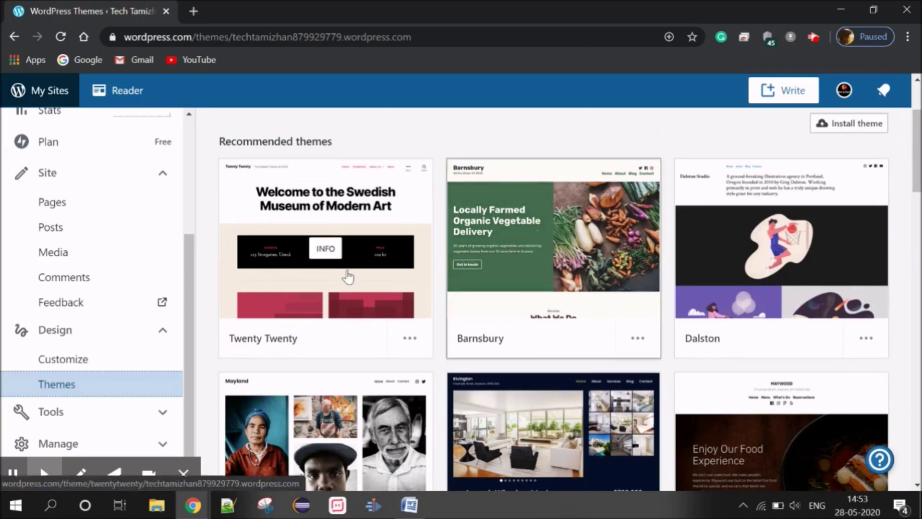
left_click(308, 301)
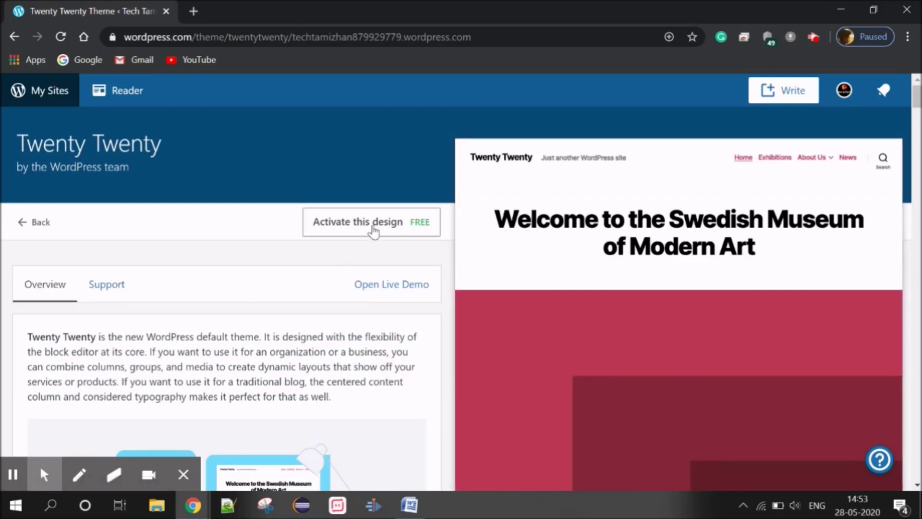
left_click(374, 226)
left_click(521, 348)
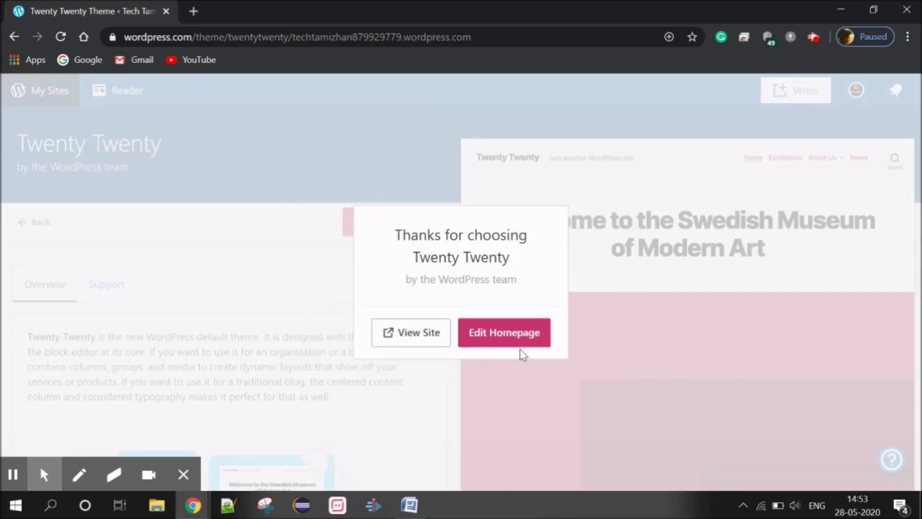
Step: View the site with the Twenty Twenty theme, look through its homepage, and close the site preview
left_click(444, 340)
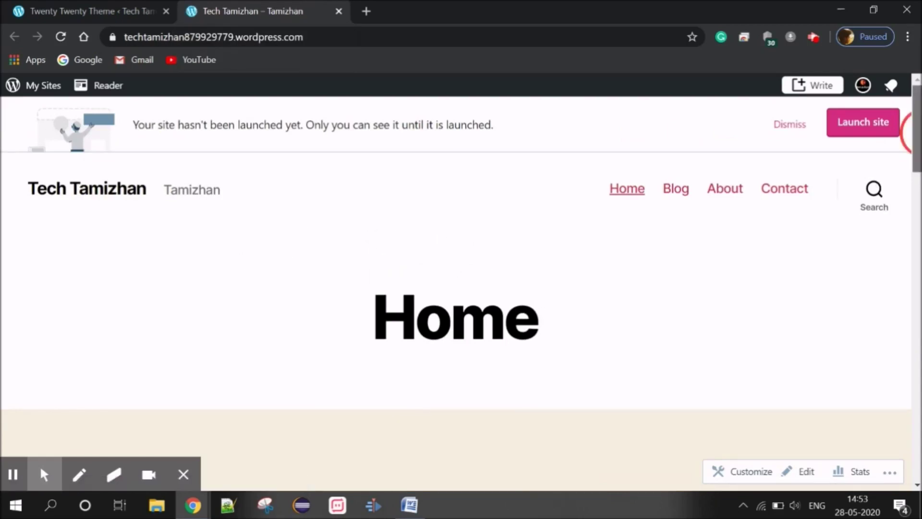
scroll(915, 153, "down", 6)
scroll(908, 134, "up", 4)
scroll(908, 133, "up", 2)
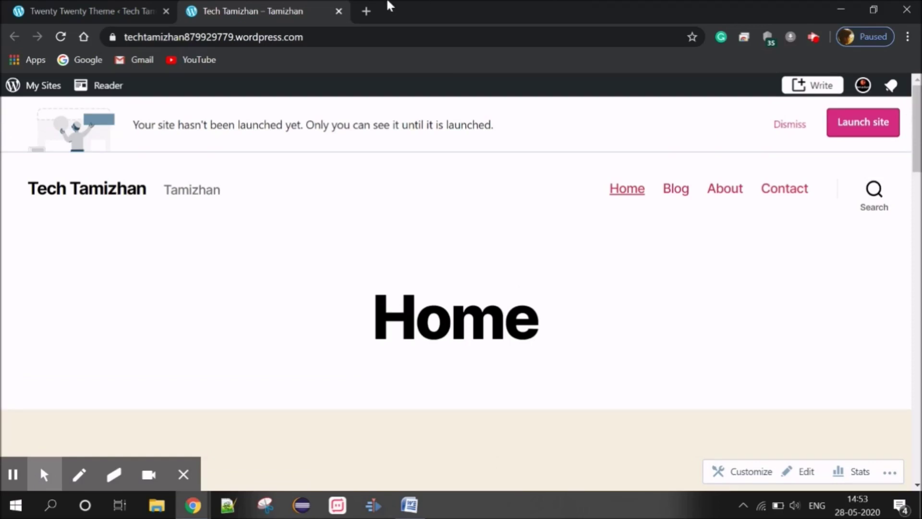
left_click(339, 11)
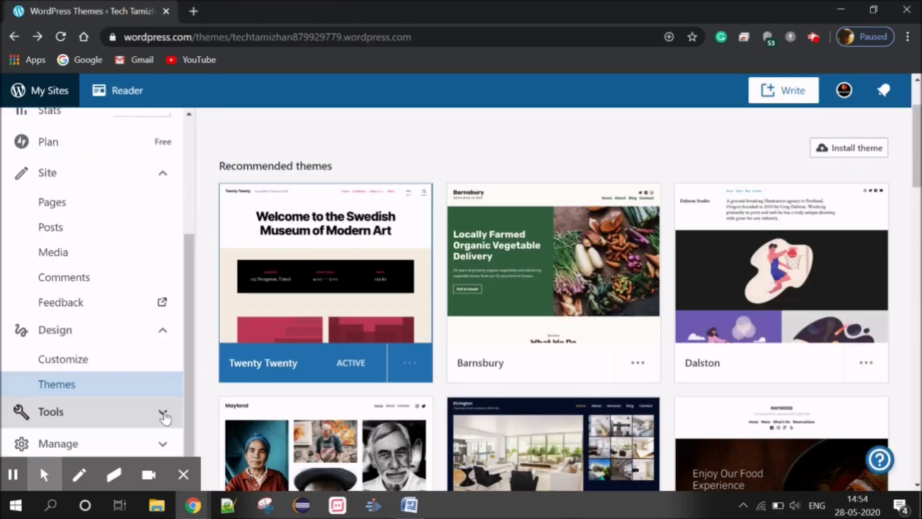
Step: Expand the dashboard's Tools section and examine the plugin browser and the content import sources
left_click(189, 485)
left_click(161, 412)
scroll(189, 372, "down", 3)
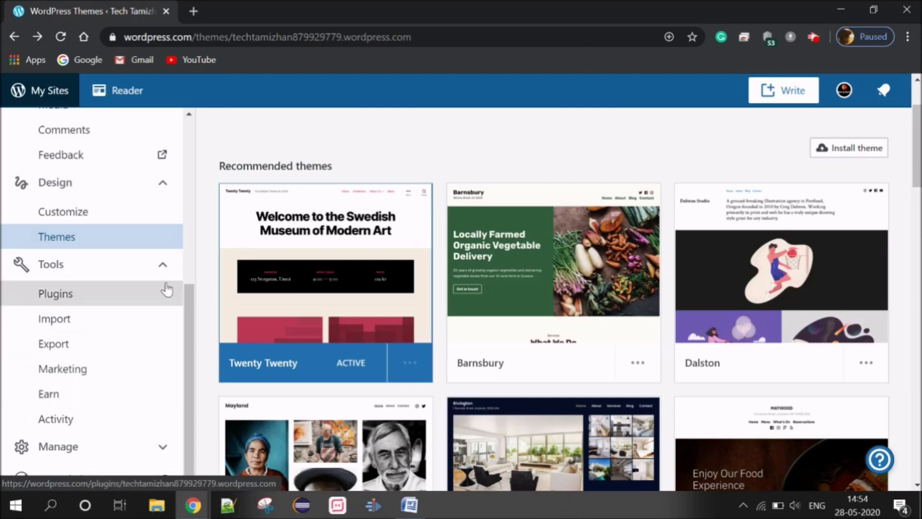
left_click(151, 293)
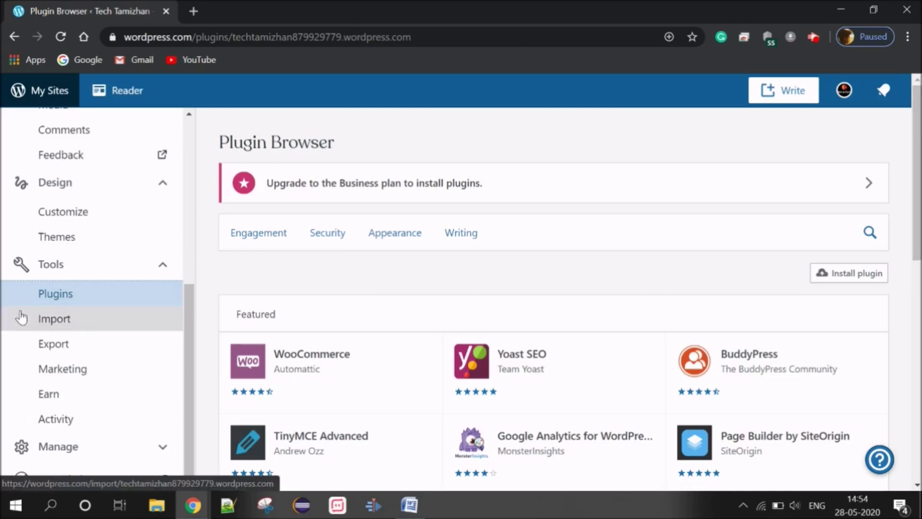
left_click(44, 326)
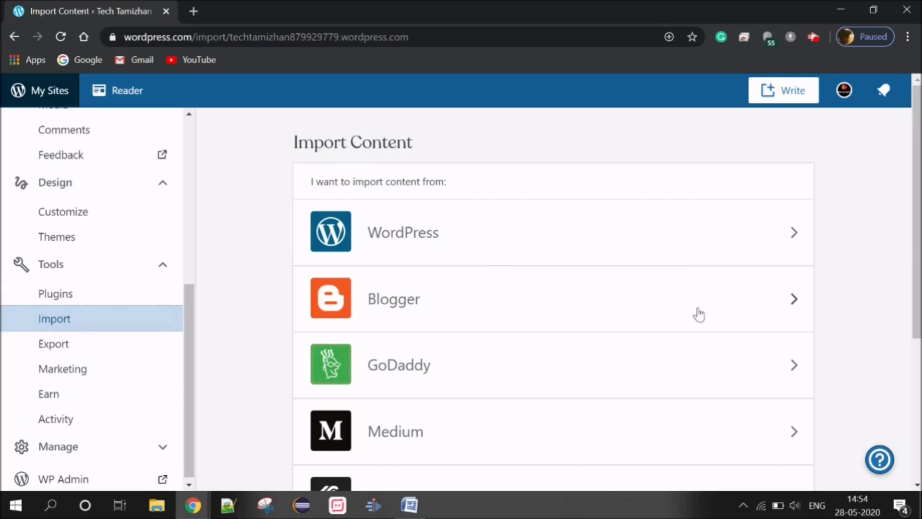
left_click_drag(915, 265, 913, 271)
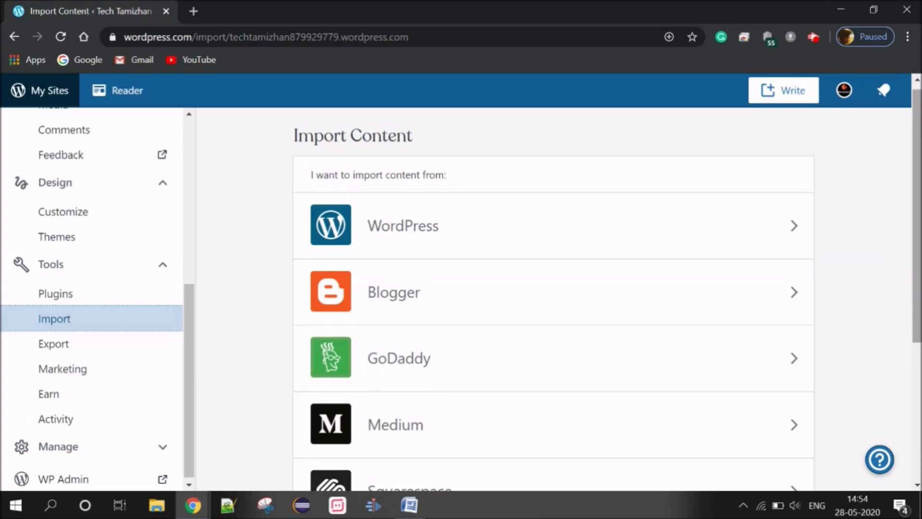
Step: View the content export options and the Marketing and Integrations page
left_click(79, 353)
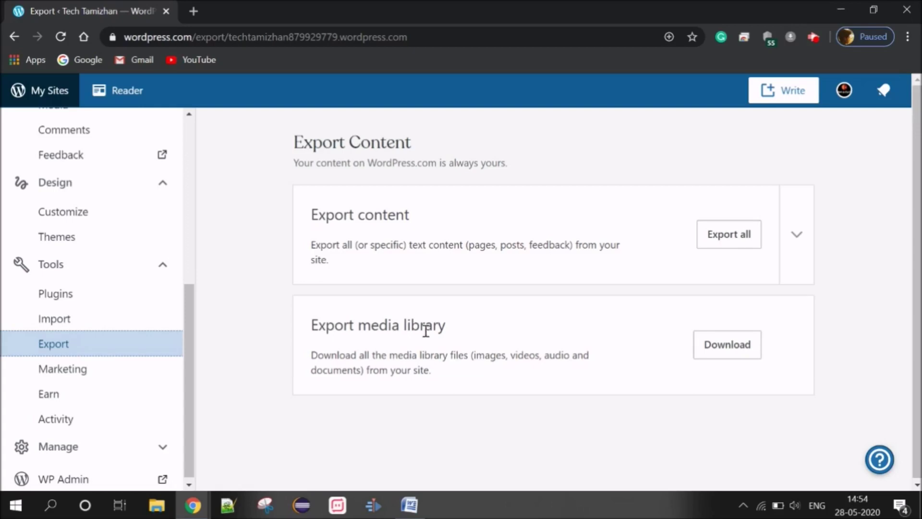
left_click(125, 373)
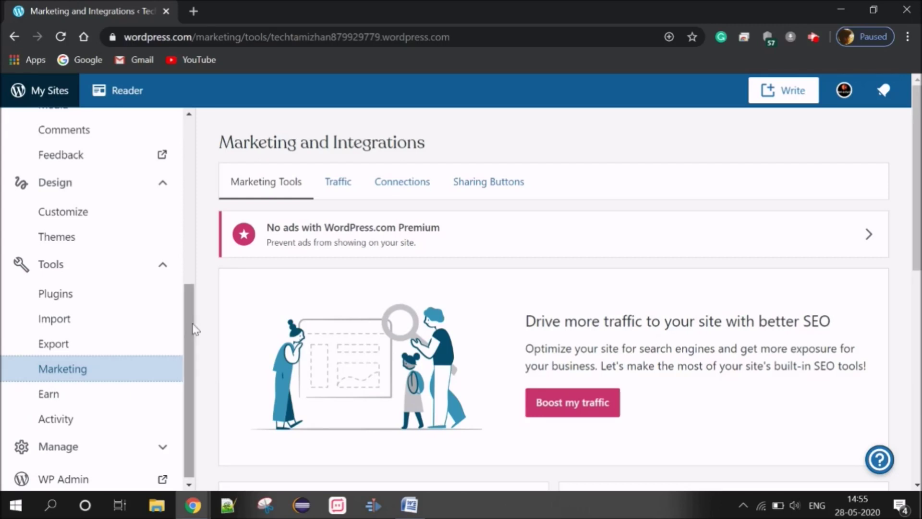
left_click_drag(195, 330, 193, 333)
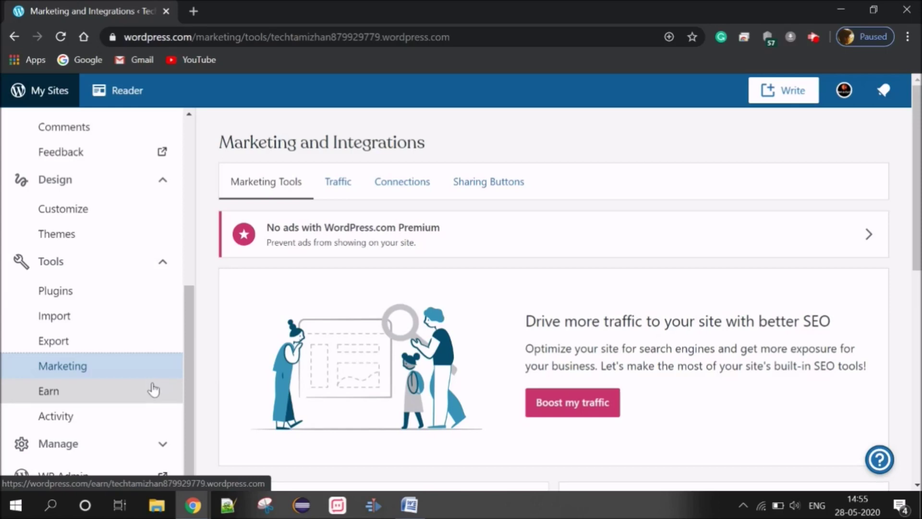
Step: Open the site's activity log and look through the recent events
left_click(186, 389)
left_click(107, 422)
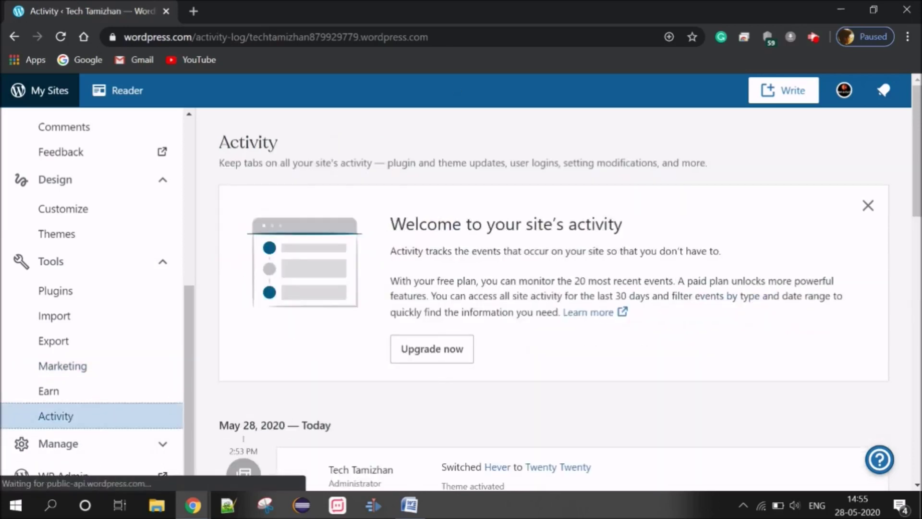
left_click_drag(916, 145, 916, 191)
scroll(915, 191, "down", 3)
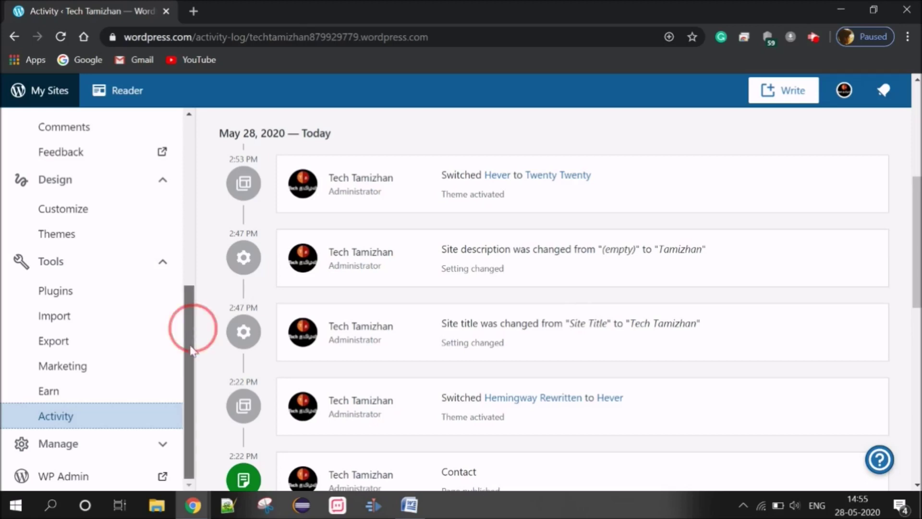
Step: Expand the dashboard's Manage section and view its Hosting Configuration, Domains and People pages
left_click(163, 447)
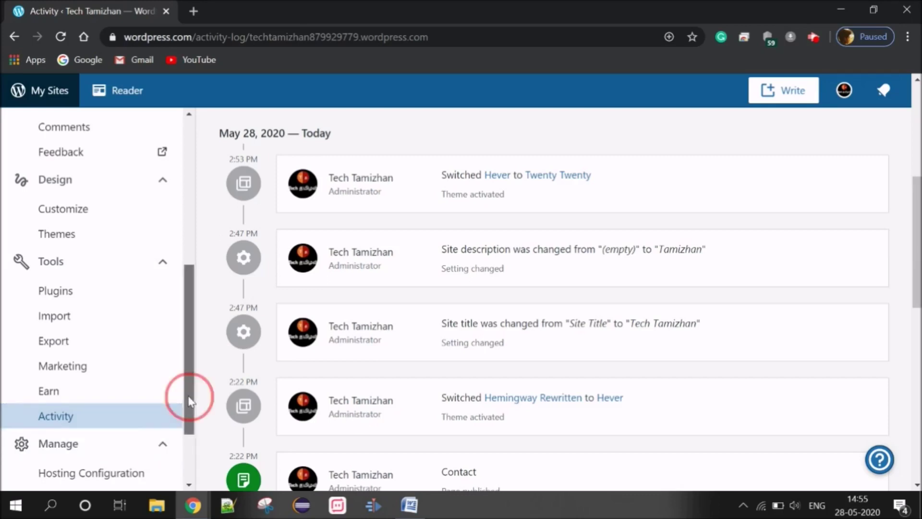
scroll(185, 398, "down", 2)
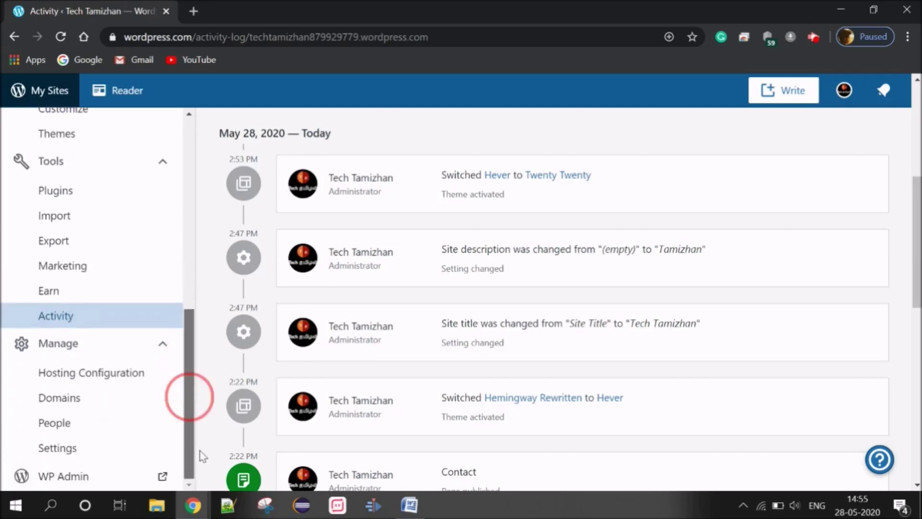
left_click(129, 381)
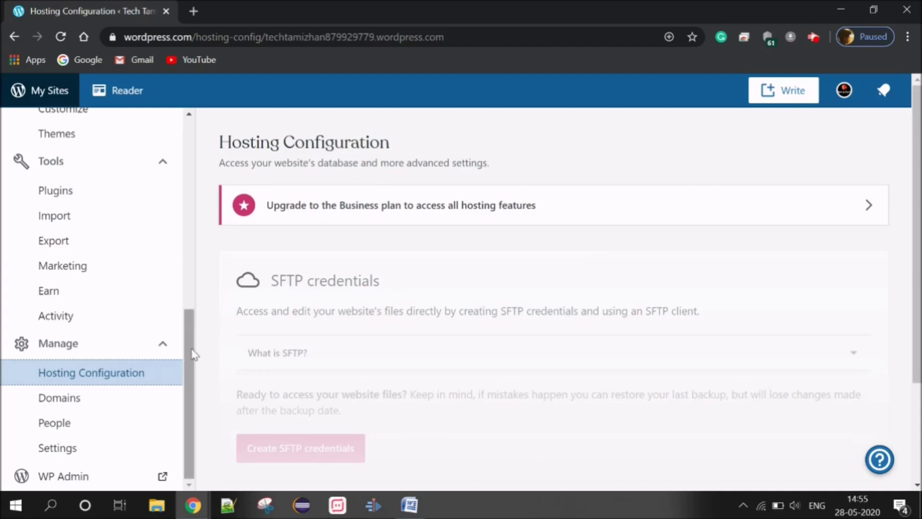
left_click(100, 413)
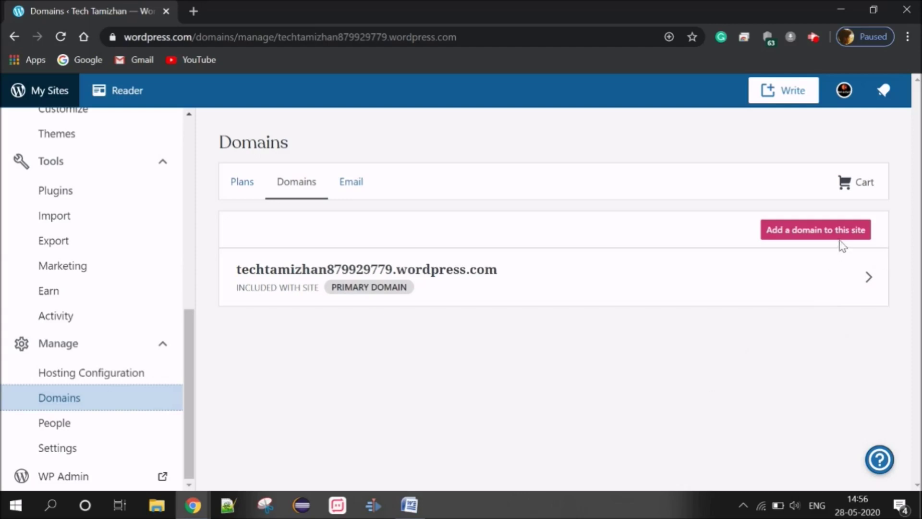
left_click(110, 430)
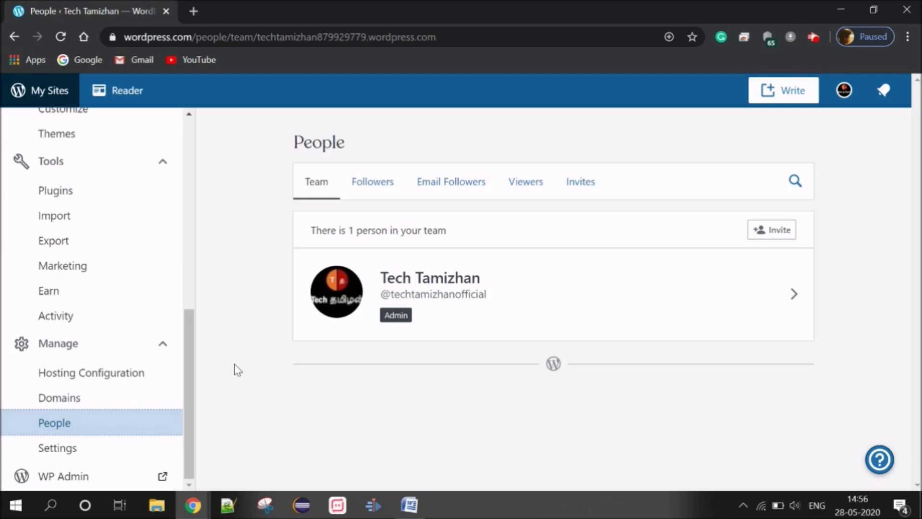
Step: Open the site settings and review the General site profile options
left_click(127, 449)
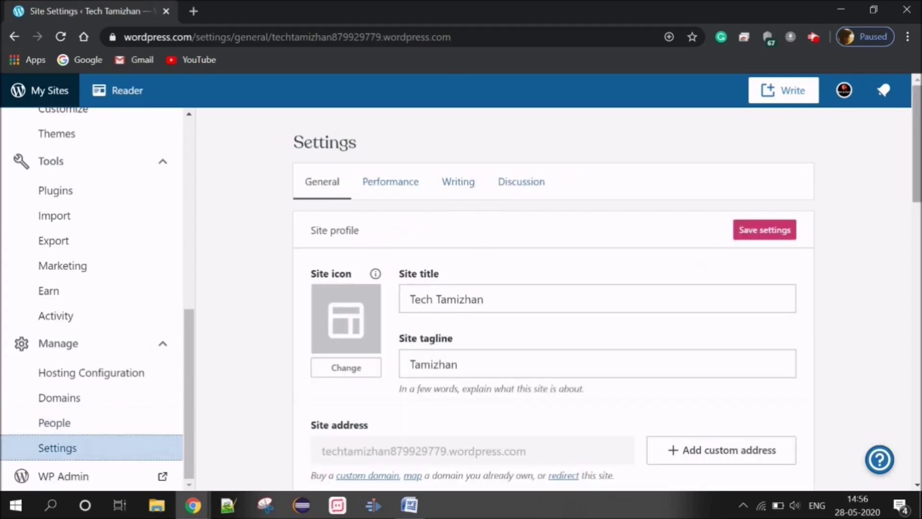
scroll(552, 288, "down", 1)
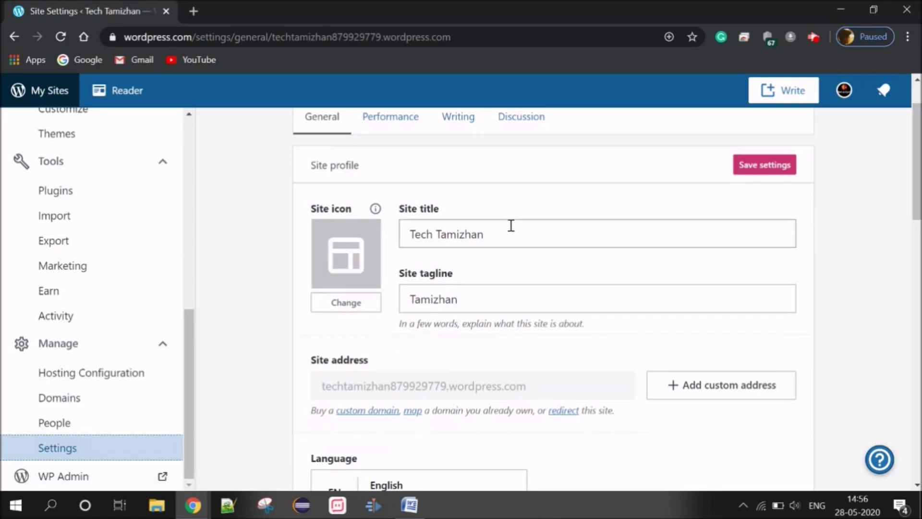
mouse_move(915, 123)
left_mouse_down()
mouse_move(915, 243)
mouse_move(916, 133)
left_mouse_up()
Step: Check the Performance, Writing and Discussion pages of the site settings
left_click(390, 127)
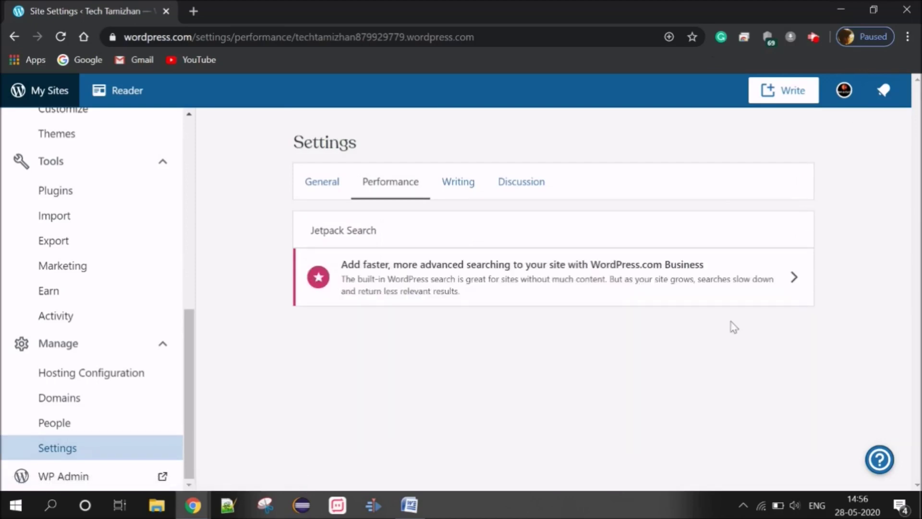
left_click(469, 192)
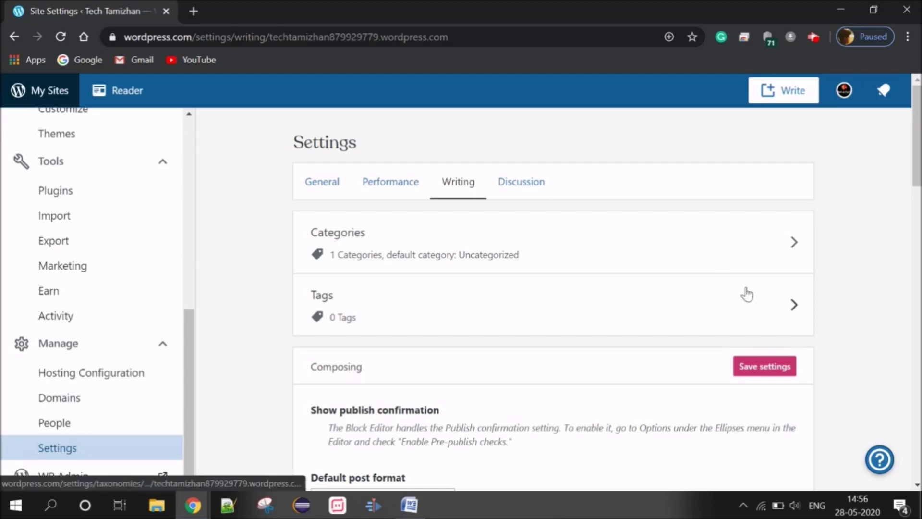
left_click(510, 187)
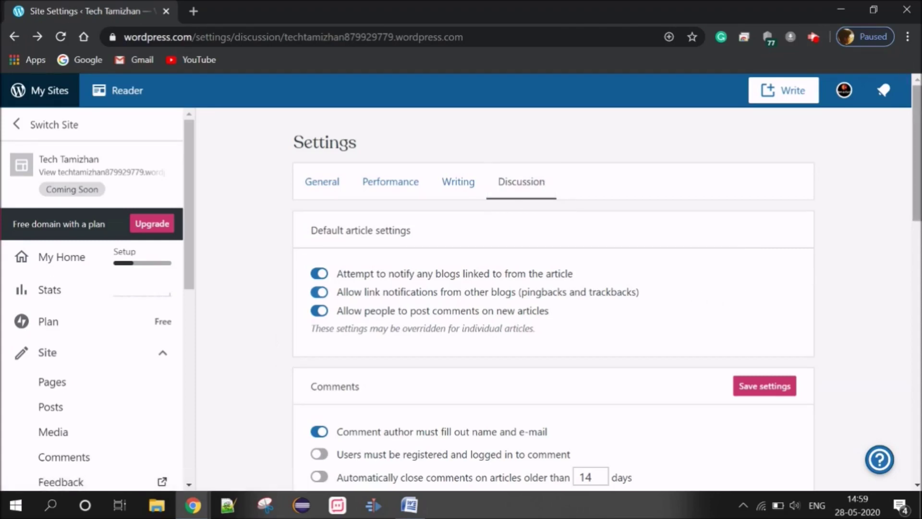
scroll(914, 154, "down", 1)
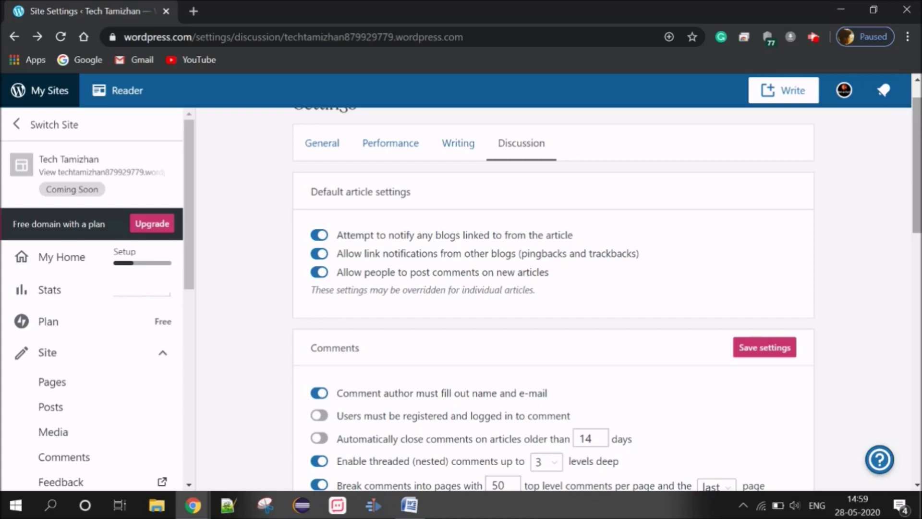
Step: Start a new blog post and give it the title "Tech Tamizhan"
mouse_move(915, 110)
left_mouse_down()
mouse_move(915, 179)
mouse_move(915, 99)
left_mouse_up()
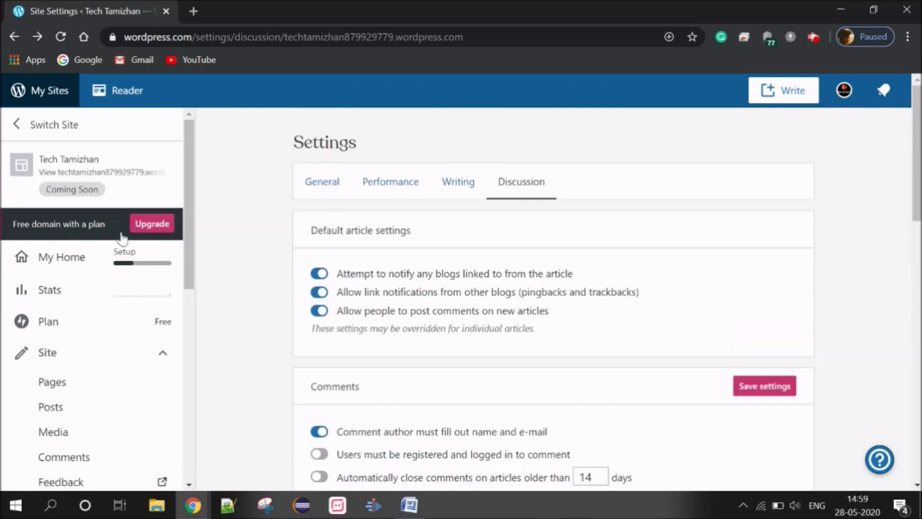
left_click_drag(193, 255, 224, 235)
left_click(785, 97)
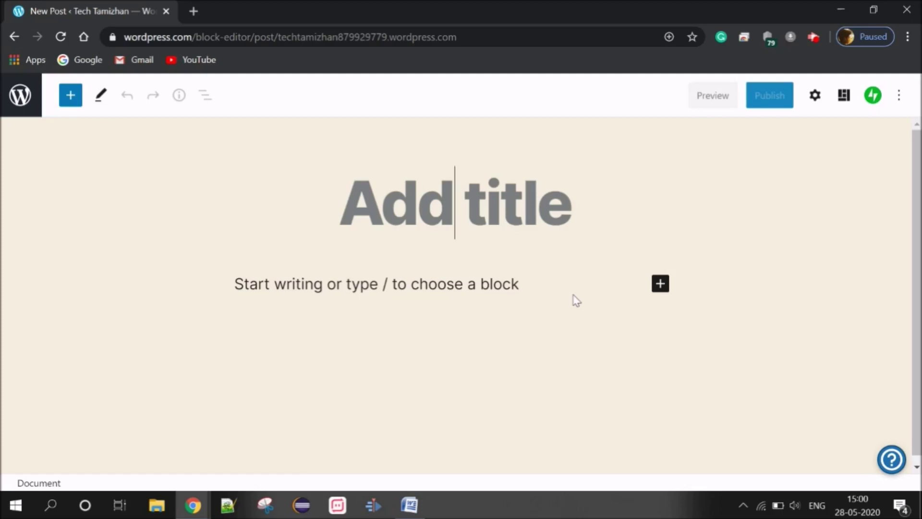
type("Tech Tamizhan")
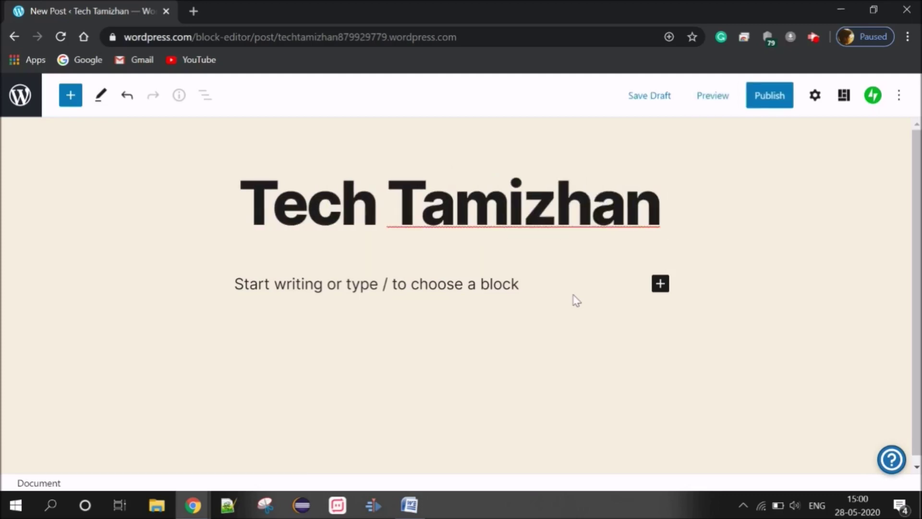
key("BackSpace")
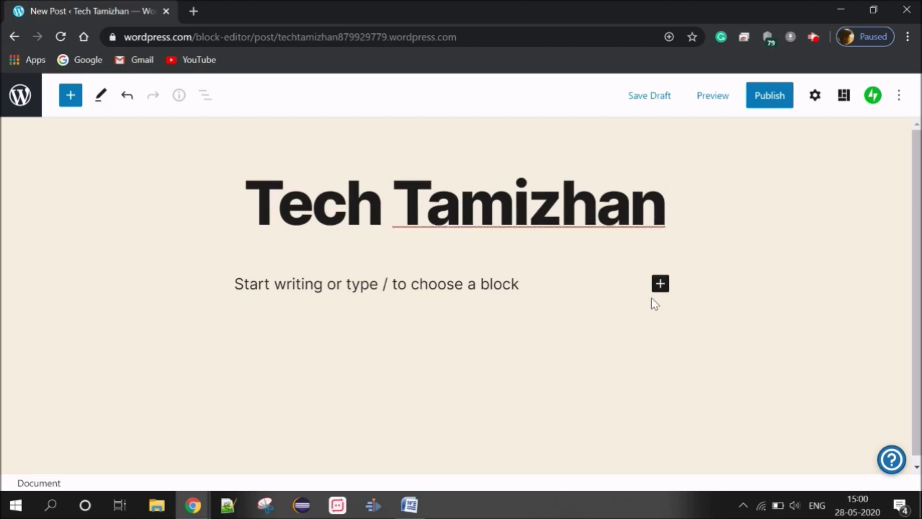
Step: Add a paragraph reading "Kindly Support us." below the post title
left_click(660, 285)
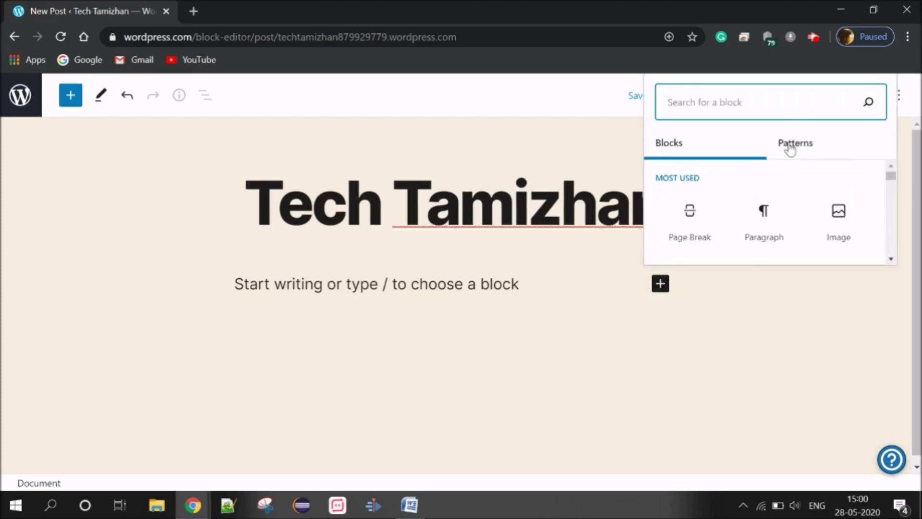
left_click(591, 390)
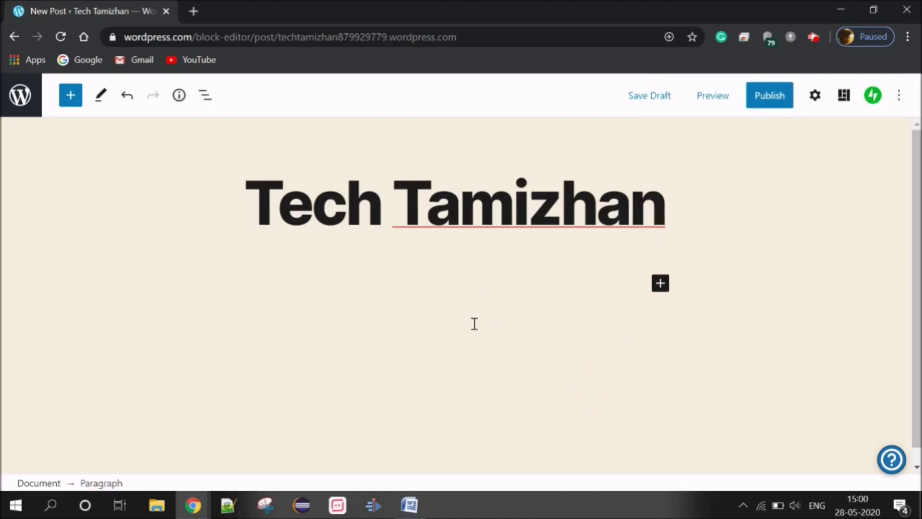
type("Kindly Su")
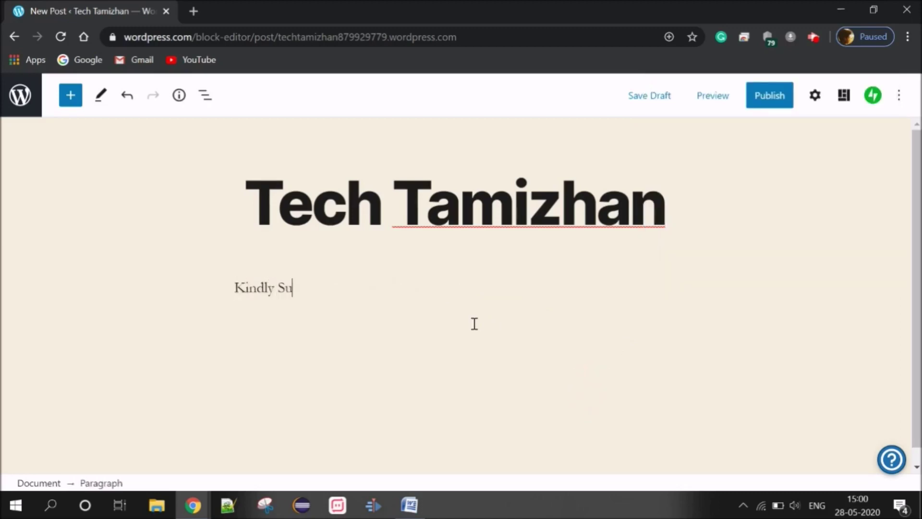
type("pport us.")
Step: Preview the post in the Desktop, Tablet and Phone layouts, and return to the editor
left_click(718, 98)
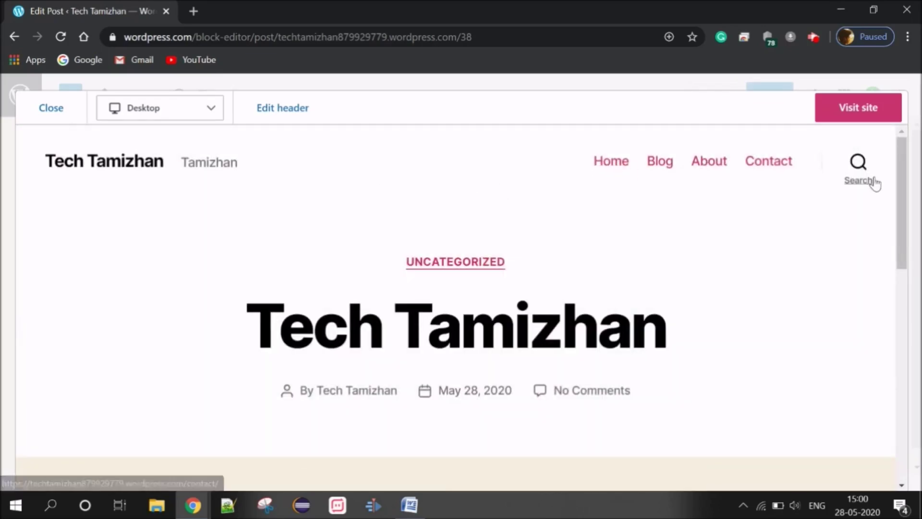
mouse_move(899, 192)
left_mouse_down()
mouse_move(899, 261)
mouse_move(897, 174)
left_mouse_up()
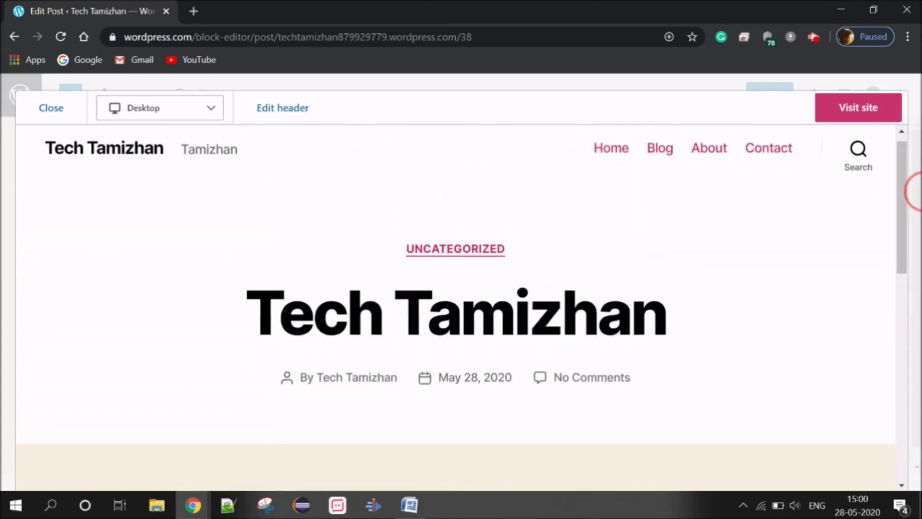
left_click(197, 109)
left_click(163, 160)
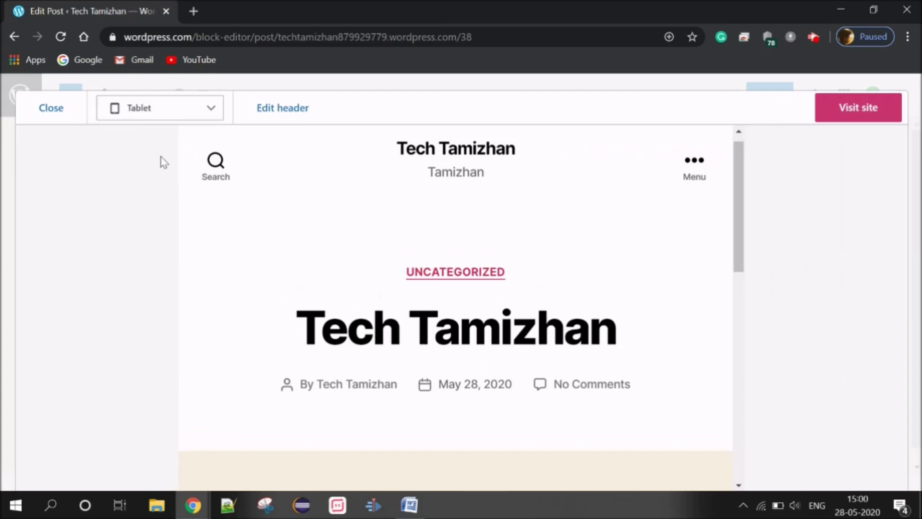
left_click(154, 116)
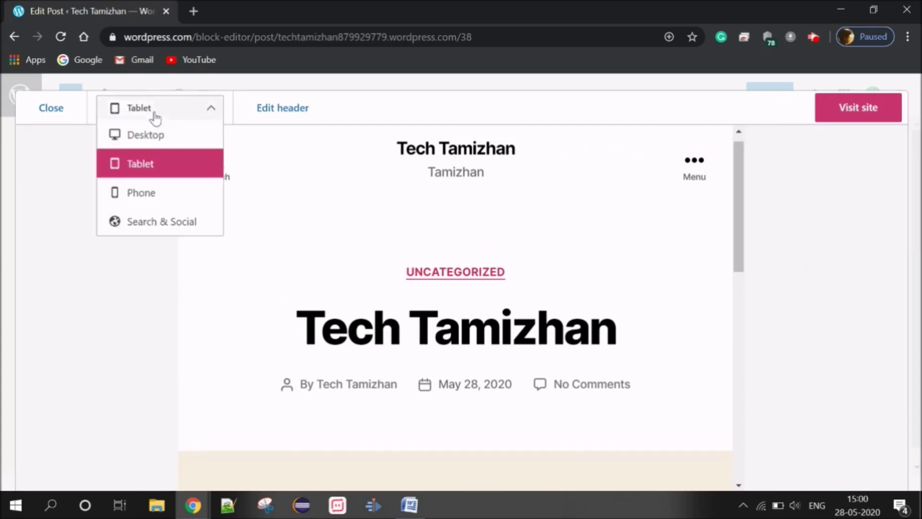
left_click(152, 201)
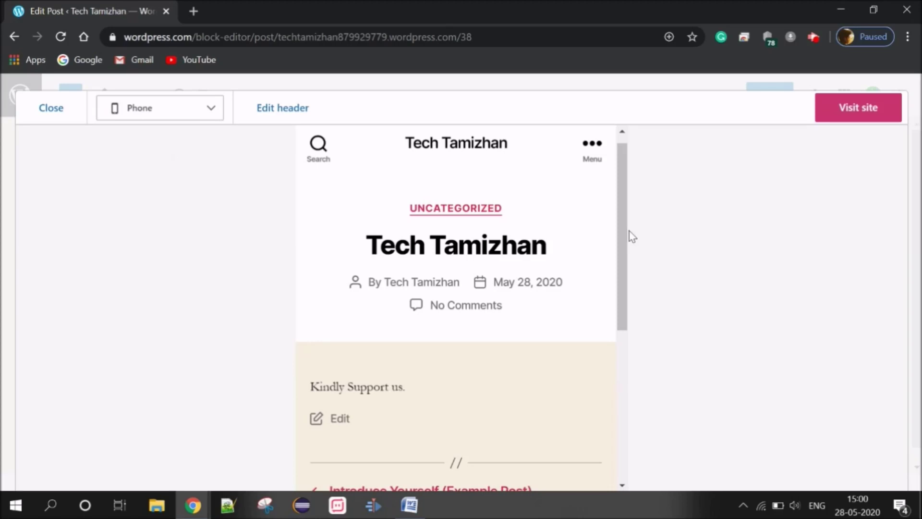
left_click(42, 112)
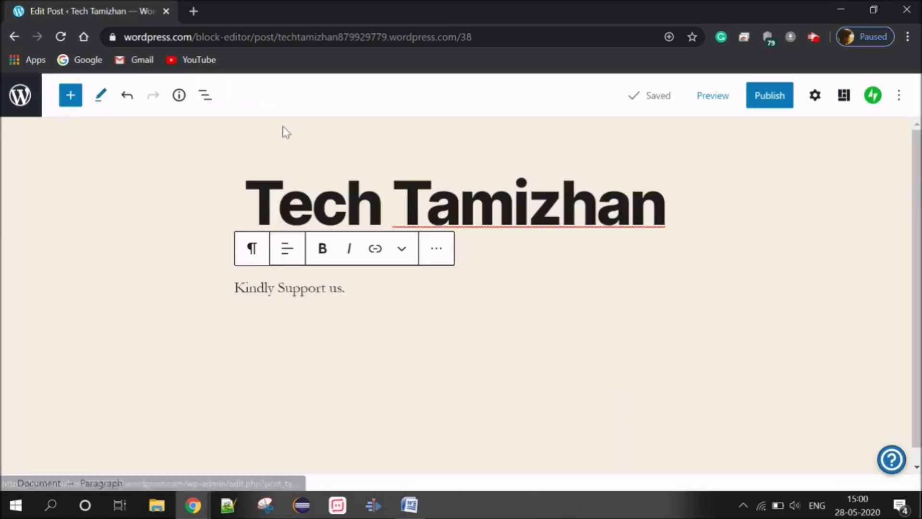
Step: Publish the post immediately with public visibility and dismiss the publishing summary
left_click(766, 90)
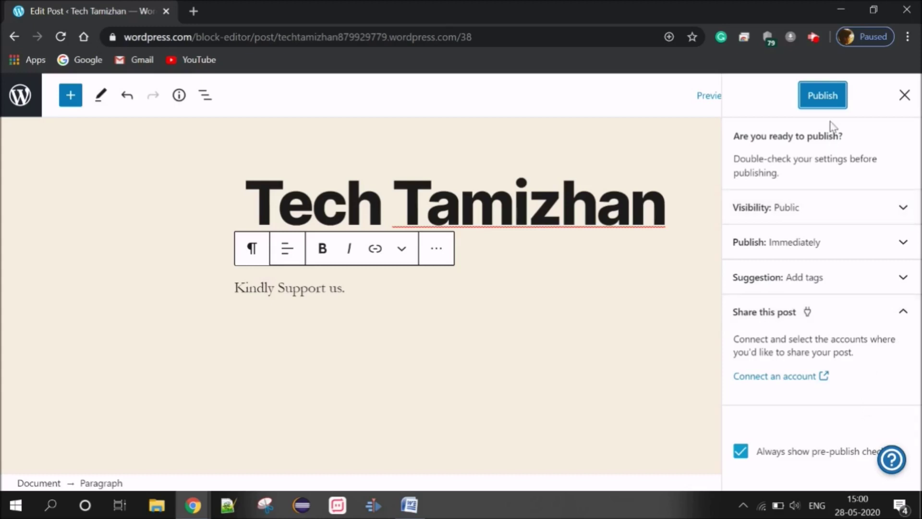
left_click(824, 95)
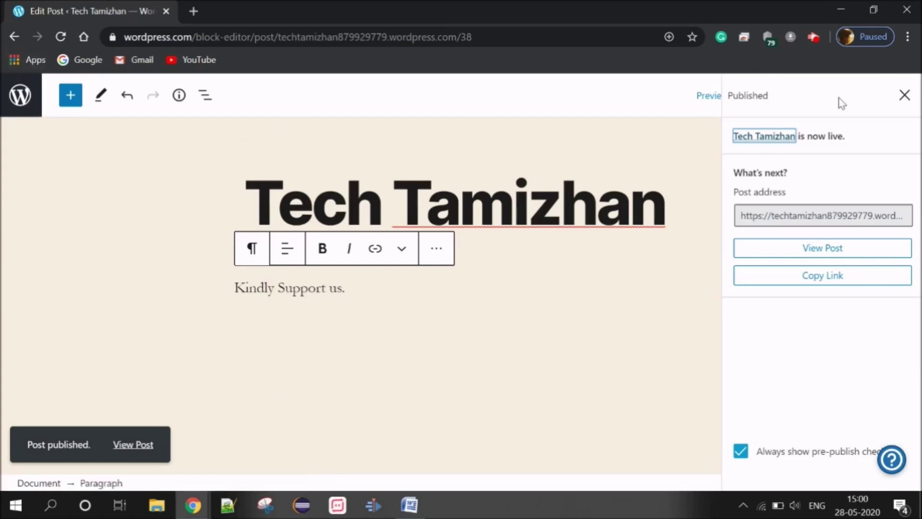
left_click(905, 95)
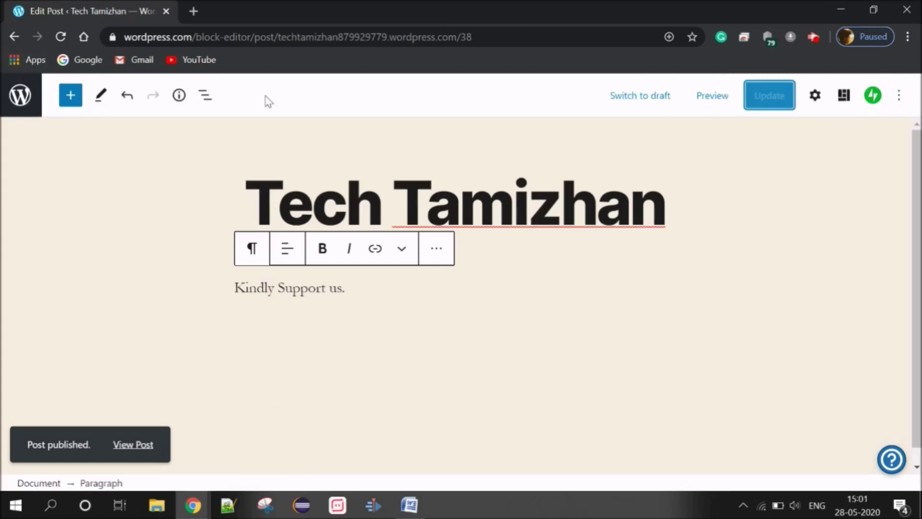
Step: Leave the post editor, open the live site from the My Home dashboard and look through its home page
left_click(14, 37)
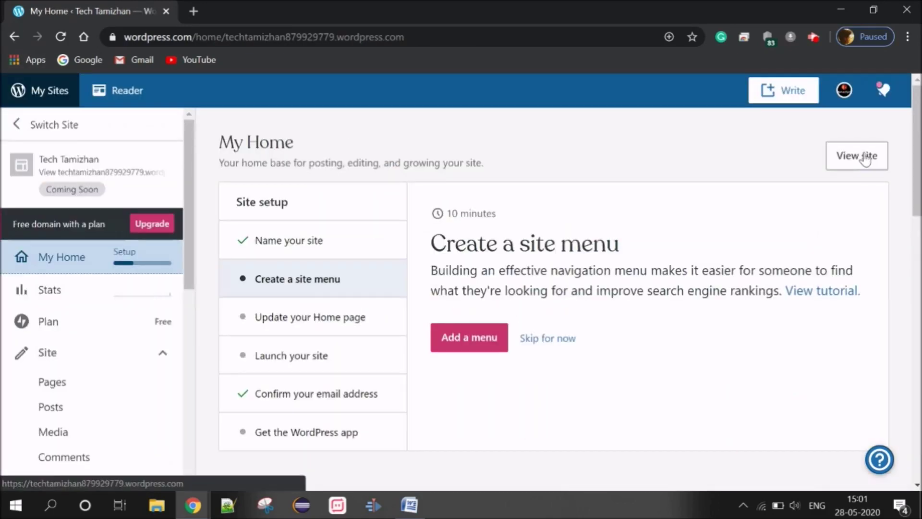
left_click(866, 159)
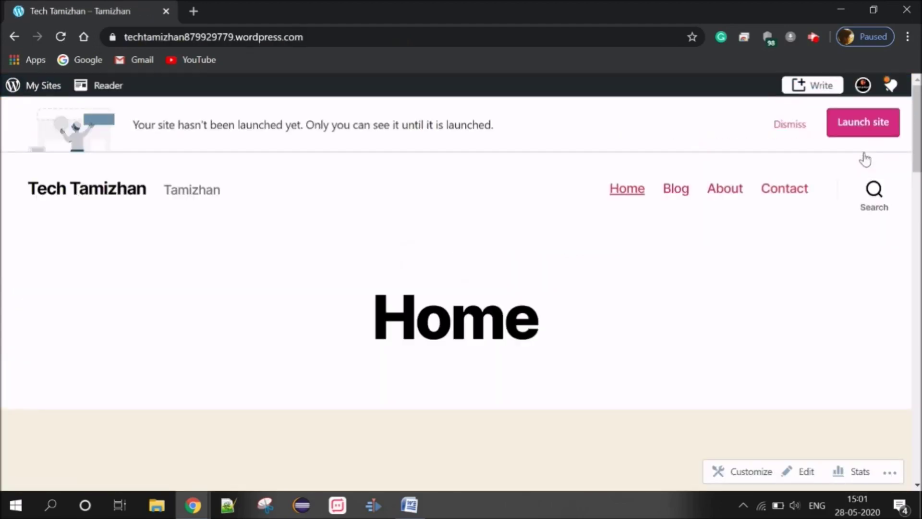
scroll(912, 129, "down", 8)
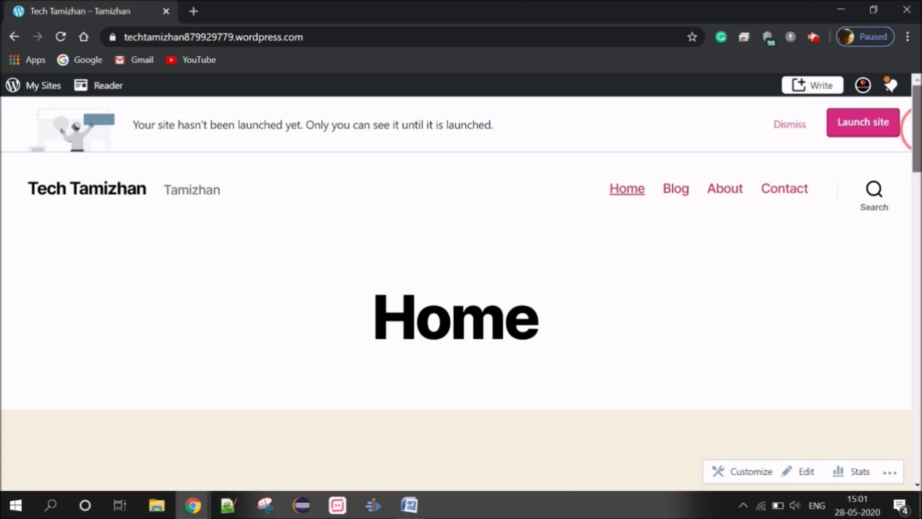
scroll(461, 294, "up", 8)
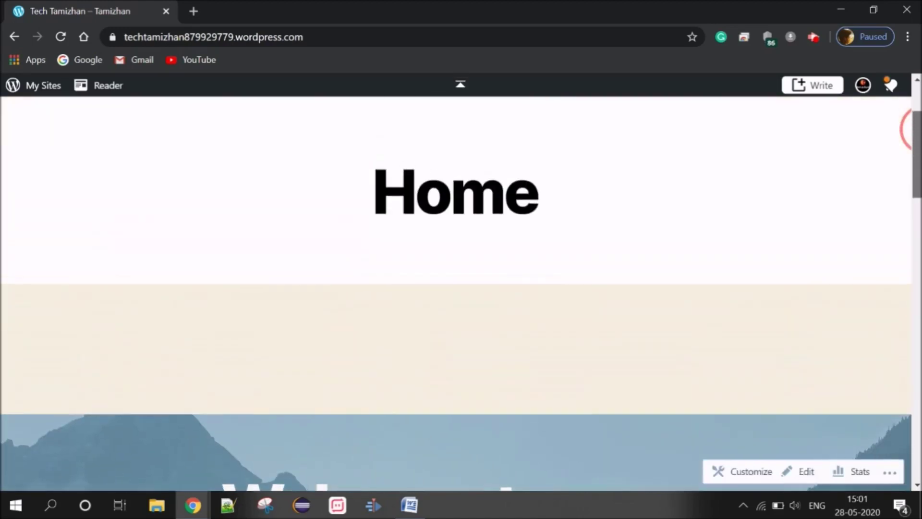